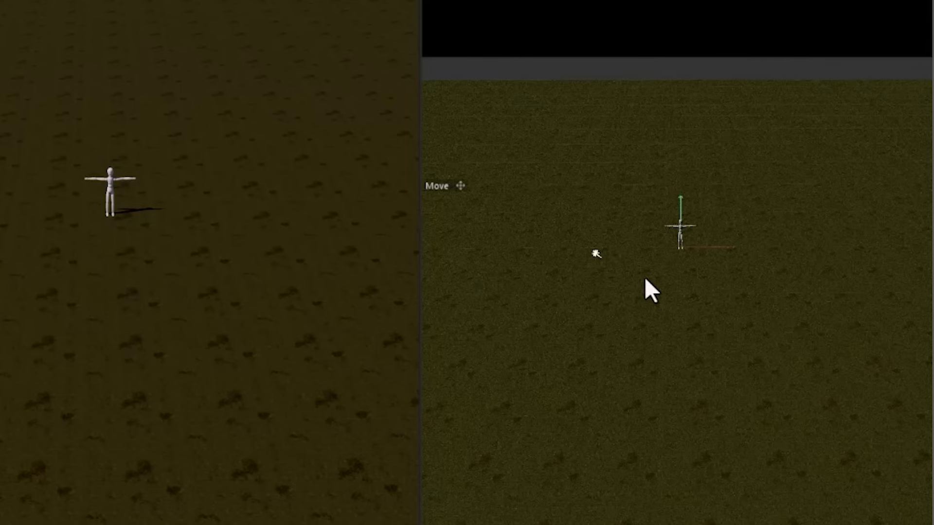
# Step: Zoom the Perspective view in on the mannequin standing on the grass ground
pyautogui.scroll(5, 507, 249)
pyautogui.scroll(5, 657, 249)
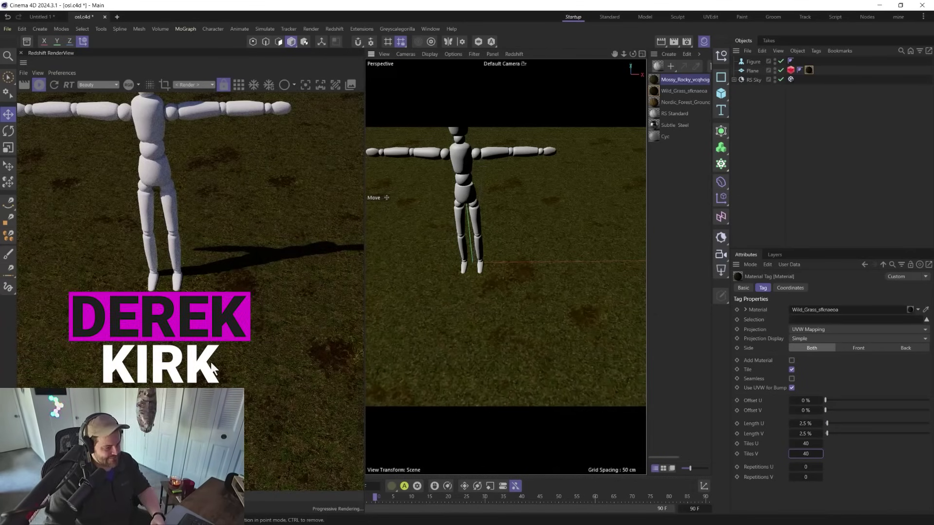
# Step: Zoom back out to show the grass texture repeating across the 40 by 40 tiled ground
pyautogui.scroll(-8, 497, 314)
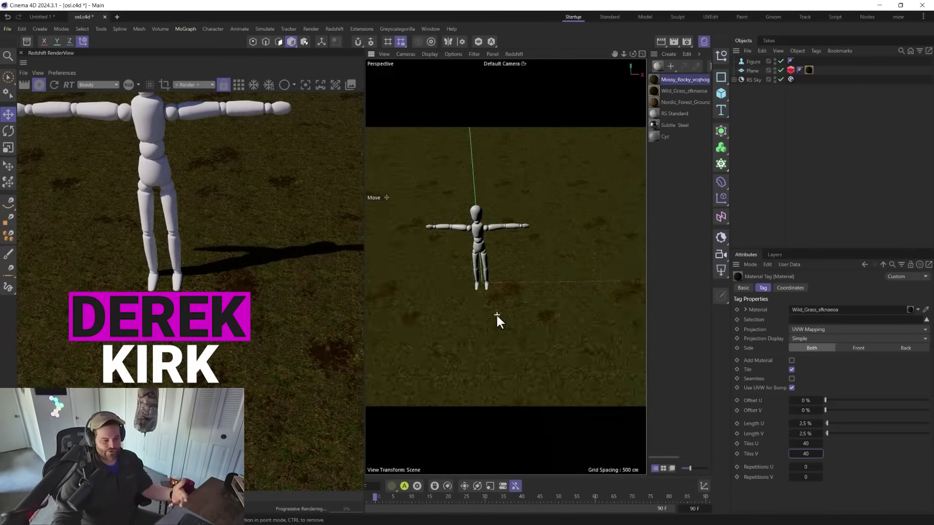
pyautogui.scroll(2, 493, 300)
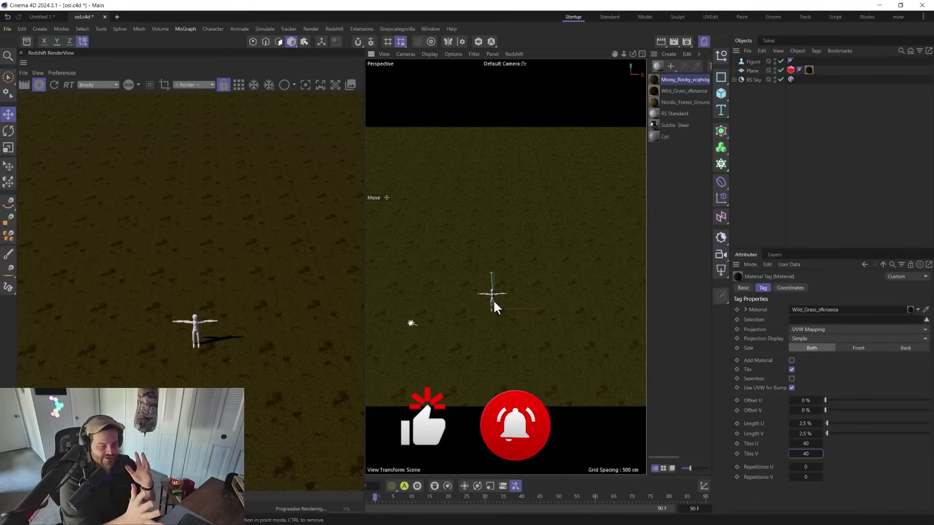
pyautogui.scroll(-3, 500, 317)
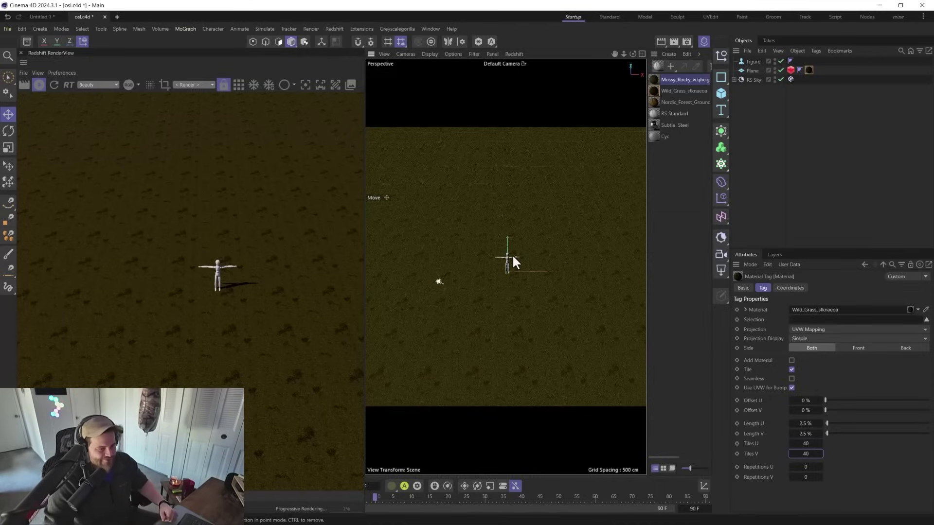
# Step: Inspect the Wild_Grass_sfknaeoa shader graph with the whole node tree framed, then close it
pyautogui.doubleClick(655, 92)
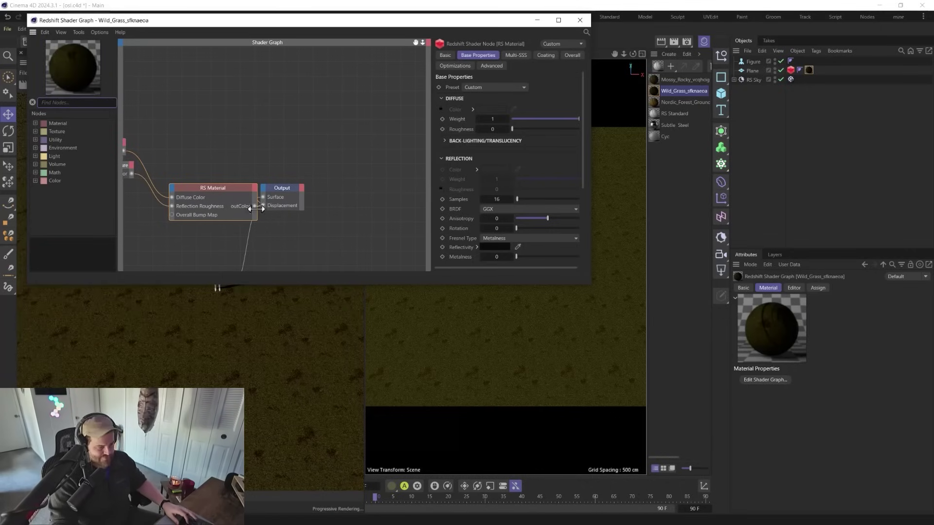
pyautogui.press('h')
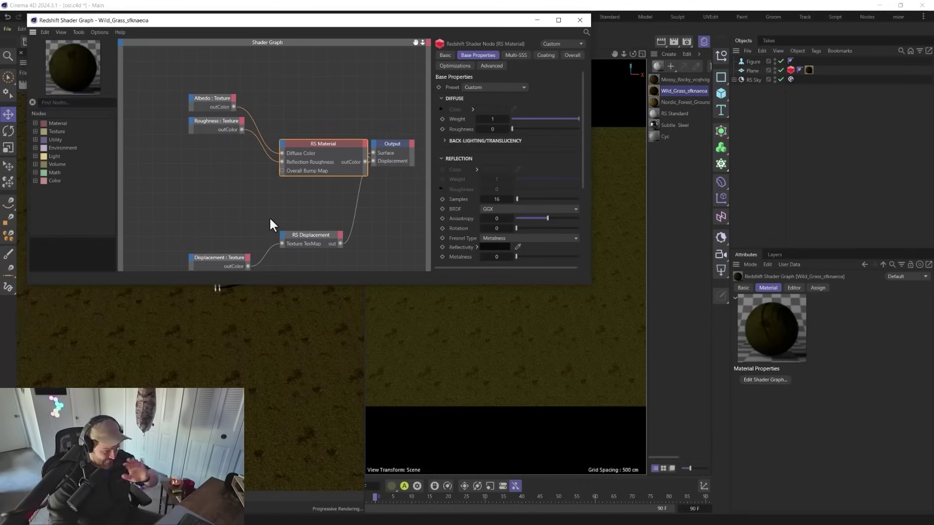
pyautogui.click(584, 22)
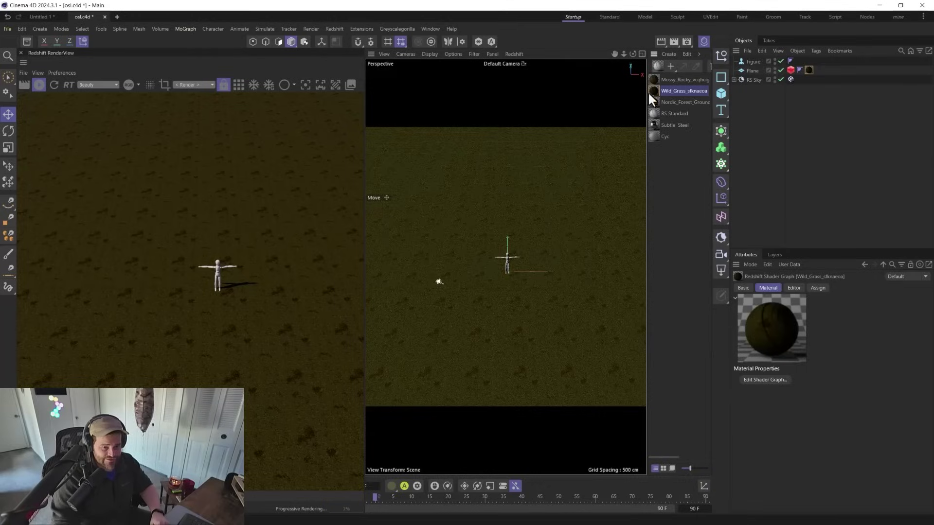
# Step: Convert Wild_Grass_sfknaeoa to a node material that replaces the original
pyautogui.moveTo(648, 110); pyautogui.dragTo(588, 111)
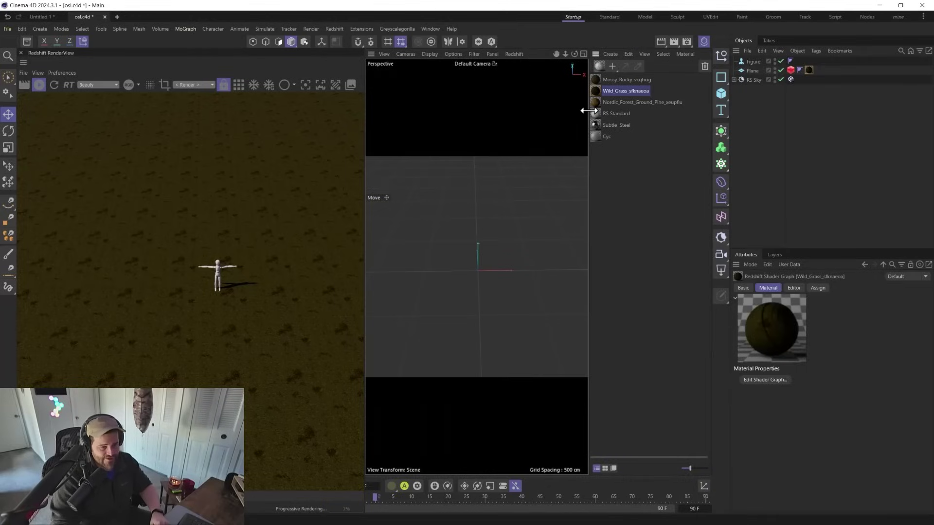
pyautogui.click(690, 54)
pyautogui.moveTo(702, 117)
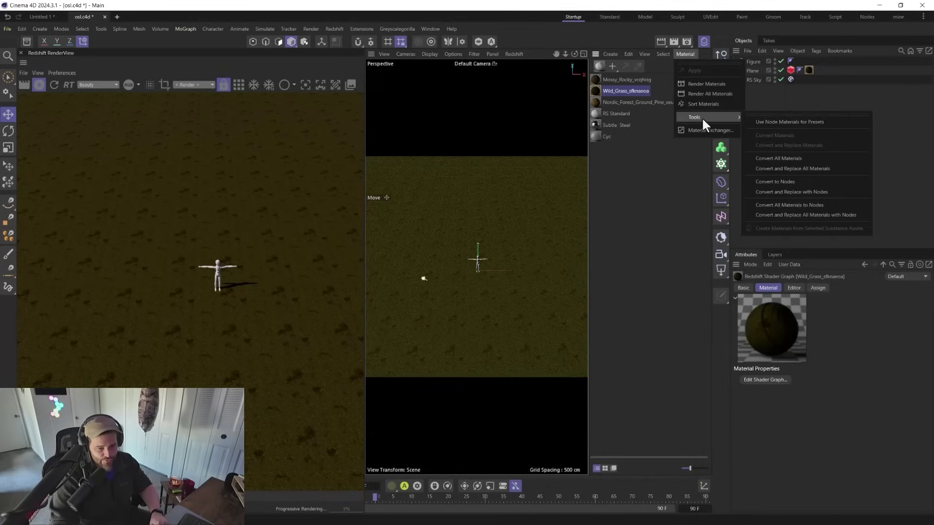
pyautogui.click(786, 191)
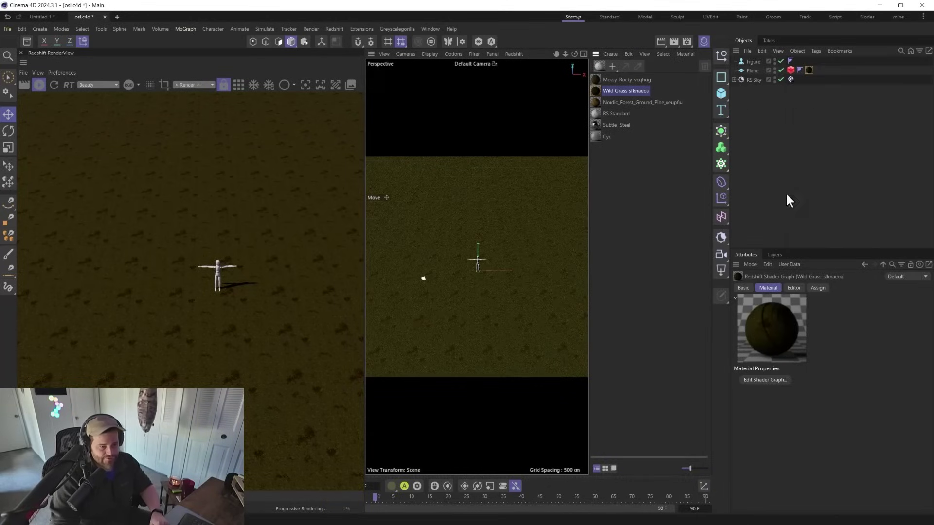
# Step: Open the converted grass material's node graph in the Node Editor
pyautogui.doubleClick(595, 87)
pyautogui.scroll(-4, 596, 275)
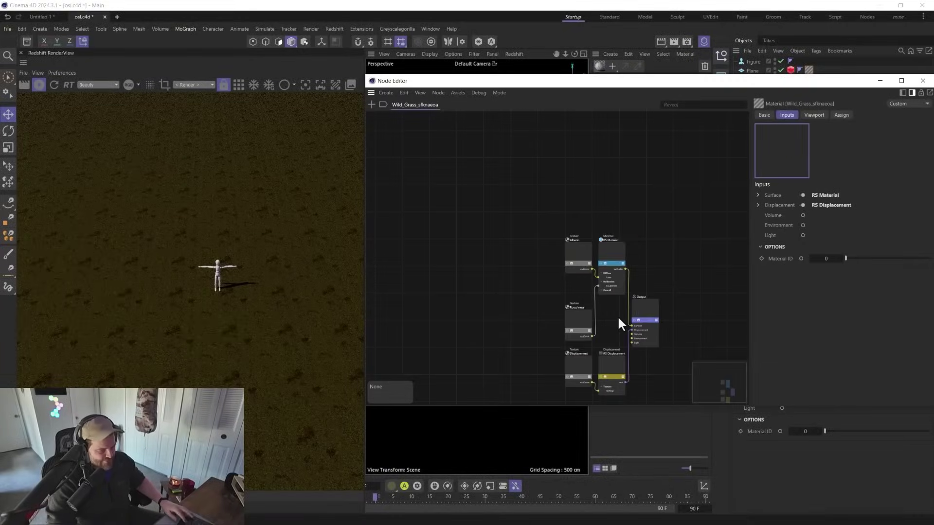
pyautogui.scroll(2, 627, 283)
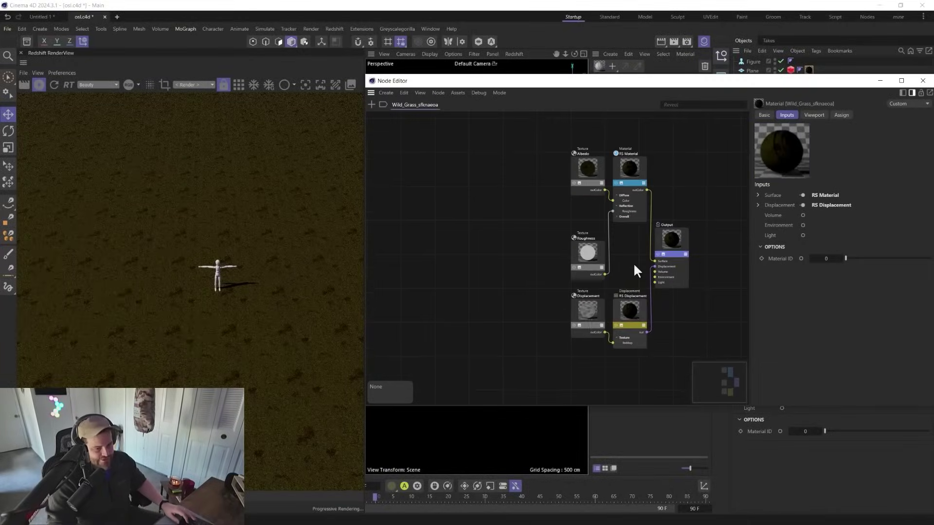
# Step: Add an OSL Shader node beside the texture nodes, then switch to the browser
pyautogui.doubleClick(479, 250)
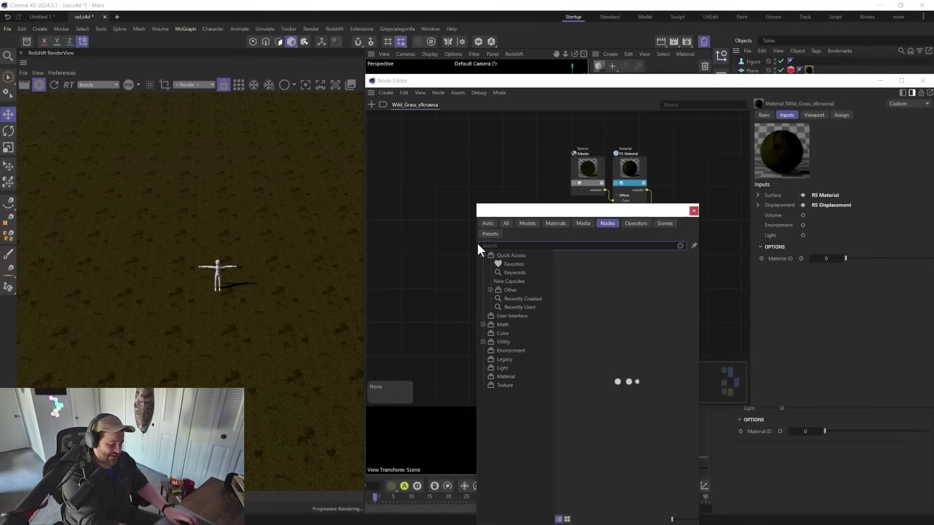
pyautogui.write('osl')
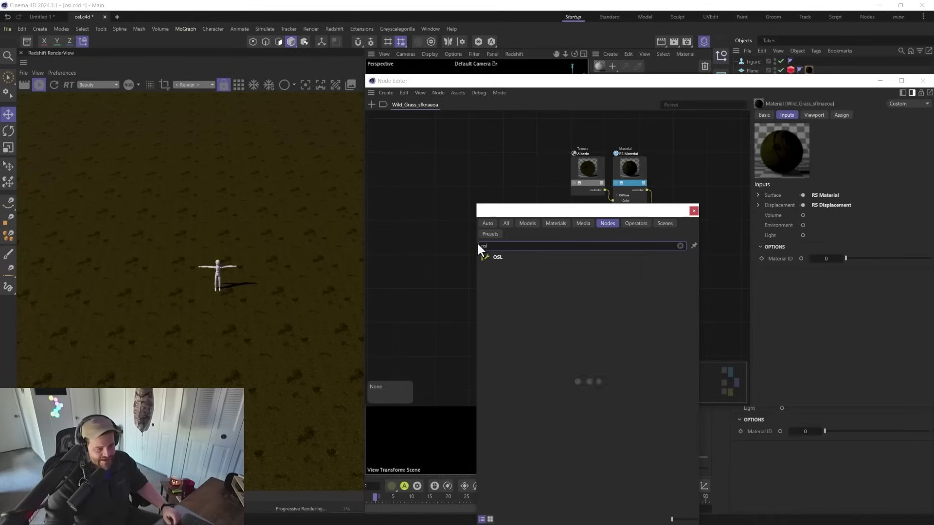
pyautogui.moveTo(488, 258); pyautogui.dragTo(445, 210)
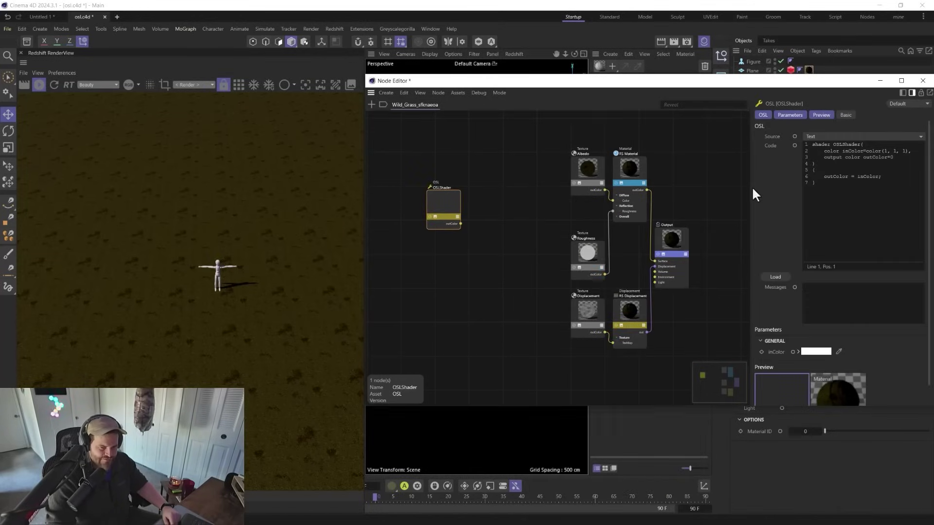
pyautogui.moveTo(443, 206); pyautogui.dragTo(469, 197)
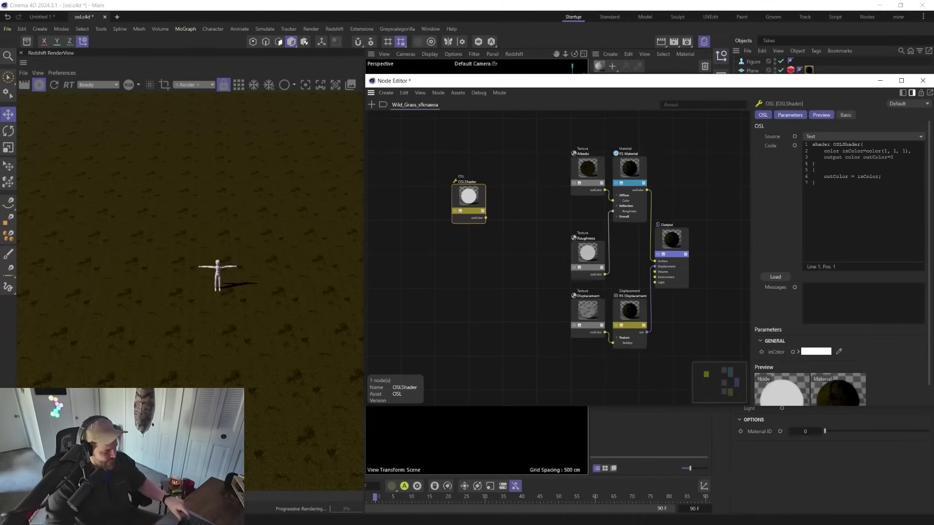
pyautogui.press('super')
pyautogui.press('super')
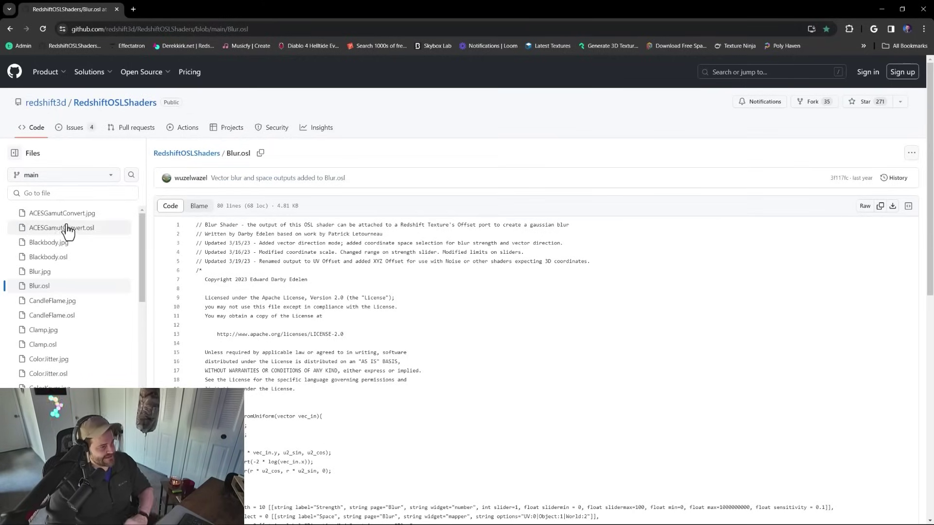
# Step: Browse the RedshiftOSLShaders files and view the TurbulentColor.jpg rainbow-figure example render
pyautogui.scroll(-12, 65, 292)
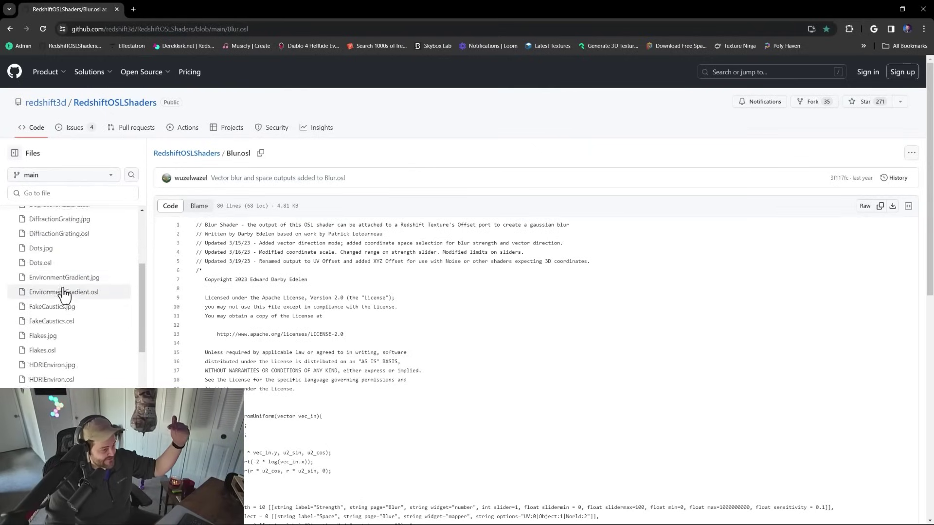
pyautogui.scroll(-10, 64, 294)
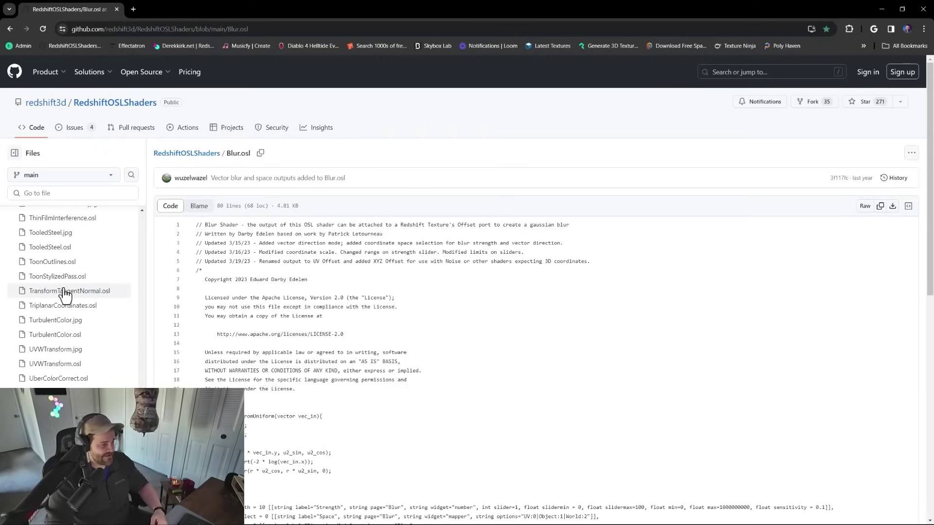
pyautogui.click(77, 322)
pyautogui.scroll(-2, 389, 340)
pyautogui.scroll(-1, 453, 361)
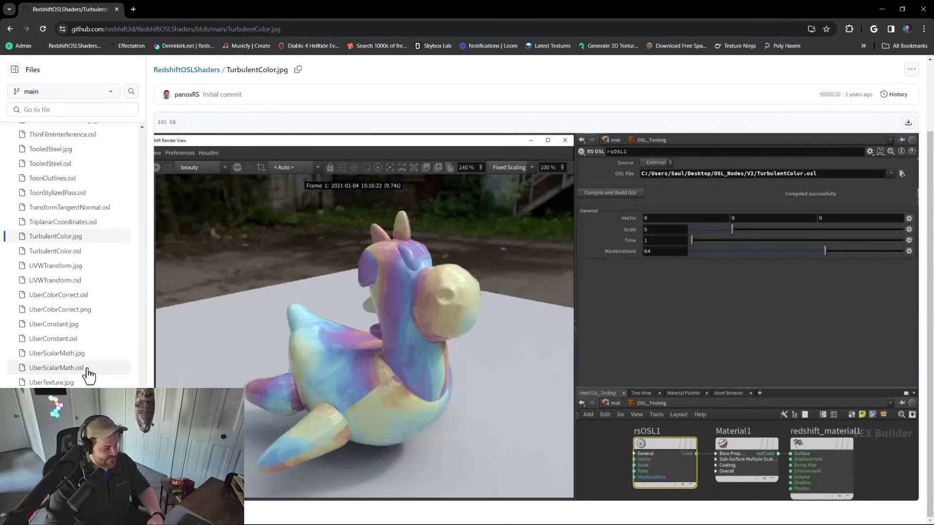
pyautogui.scroll(5, 89, 375)
pyautogui.scroll(2, 83, 385)
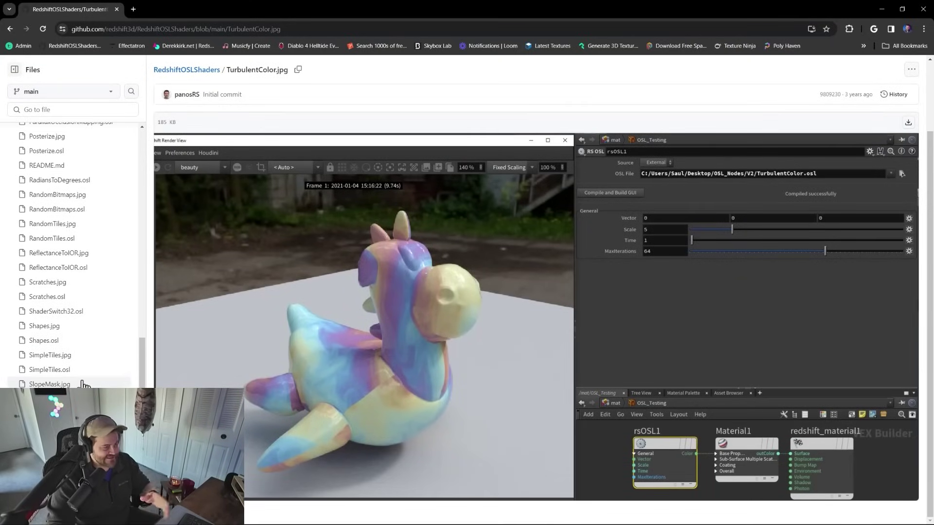
pyautogui.scroll(10, 83, 384)
pyautogui.scroll(5, 83, 384)
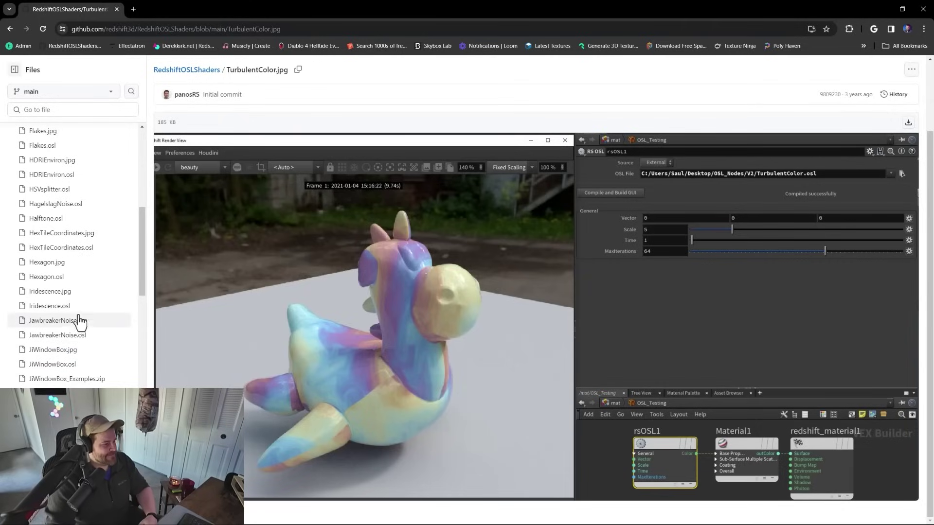
pyautogui.scroll(-15, 73, 302)
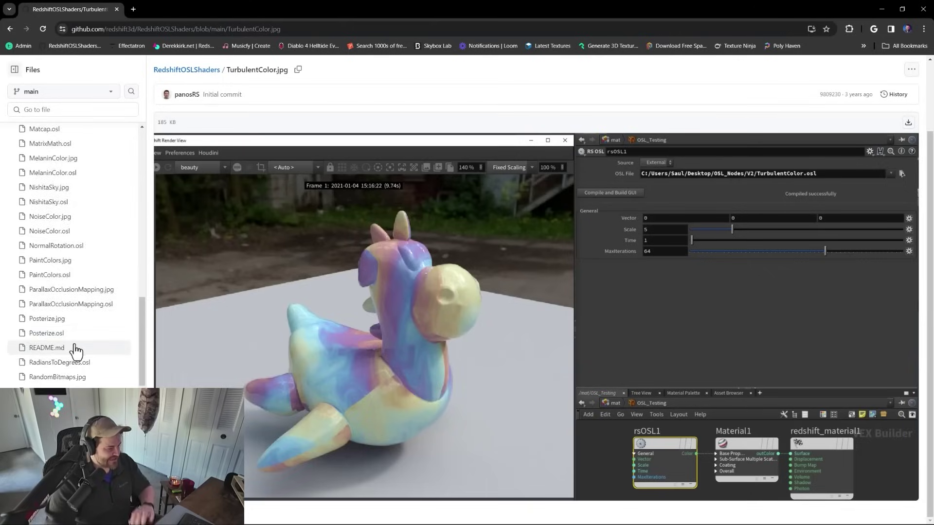
pyautogui.scroll(-2, 75, 350)
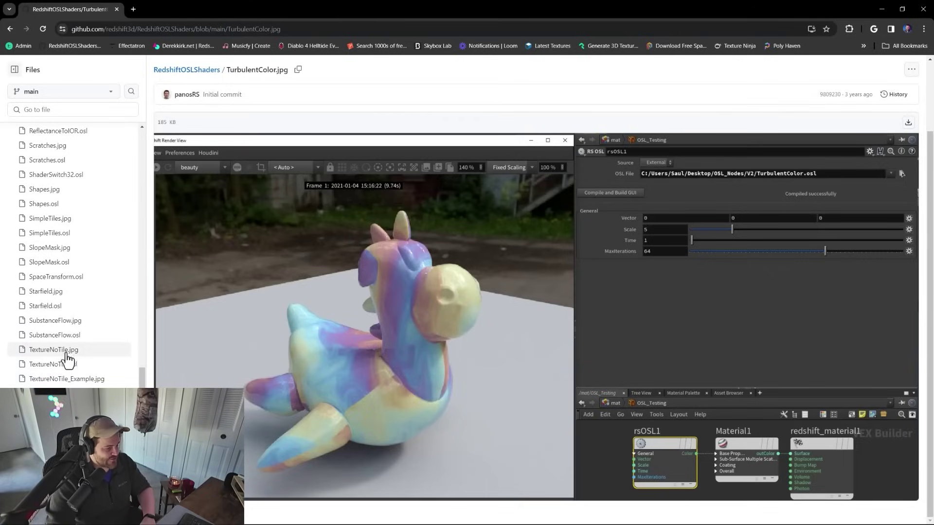
# Step: Open the TextureNoTile.jpg example image and scroll through it
pyautogui.click(67, 358)
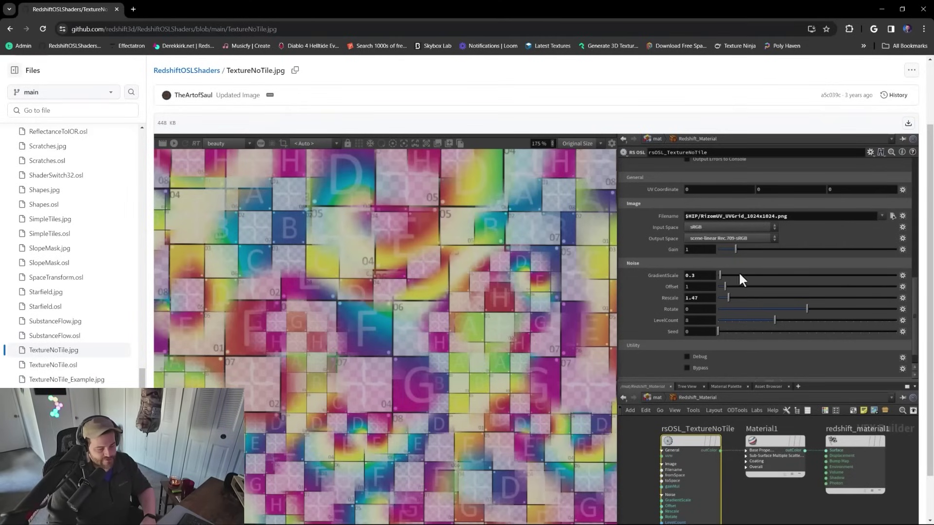
pyautogui.scroll(-1, 413, 314)
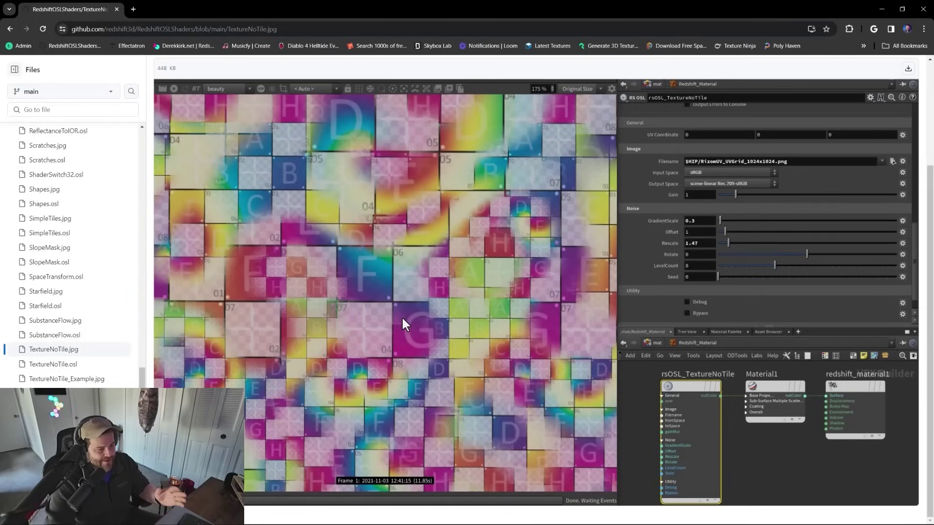
pyautogui.scroll(1, 392, 335)
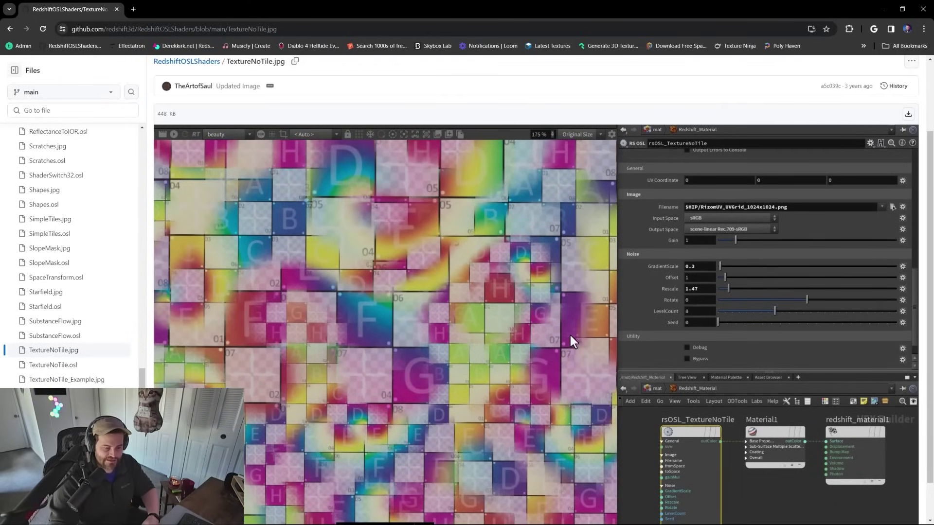
pyautogui.scroll(-1, 498, 316)
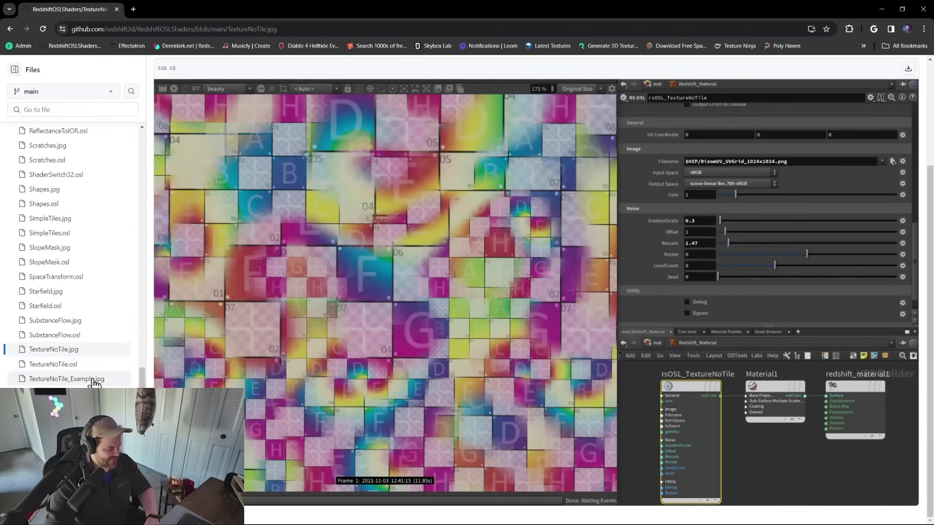
pyautogui.scroll(2, 91, 380)
pyautogui.scroll(1, 93, 384)
pyautogui.scroll(2, 88, 375)
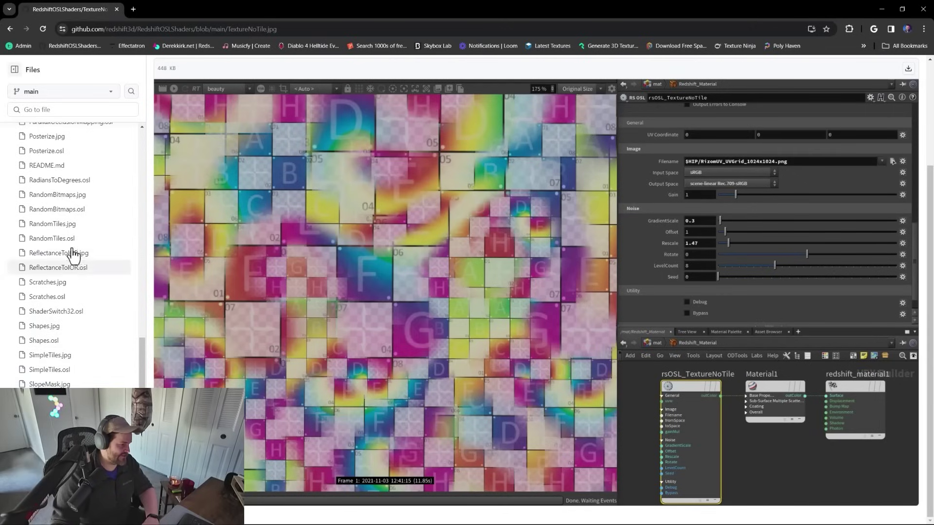
pyautogui.scroll(10, 87, 312)
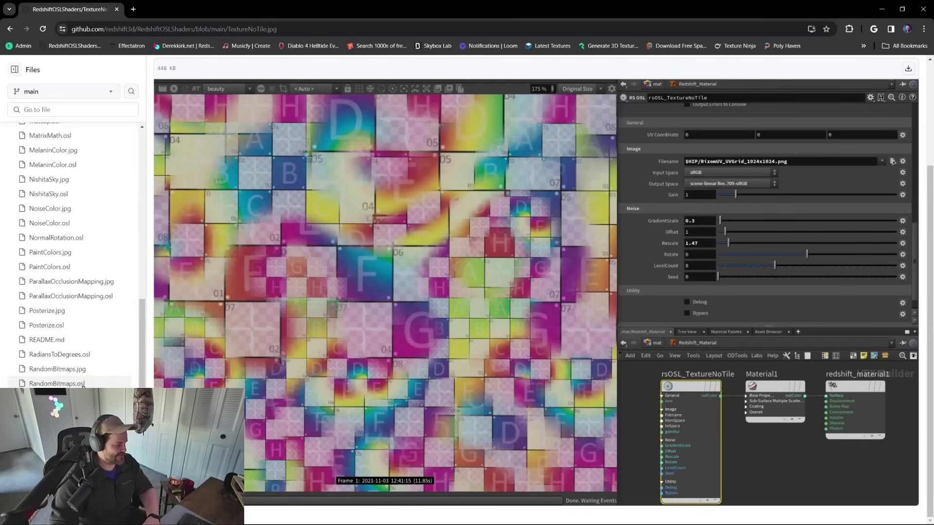
# Step: Go back and open HexTileCoordinates.jpg, the lava-rock Hex Tile OFF versus ON comparison
pyautogui.hotkey('alt', 'Left')
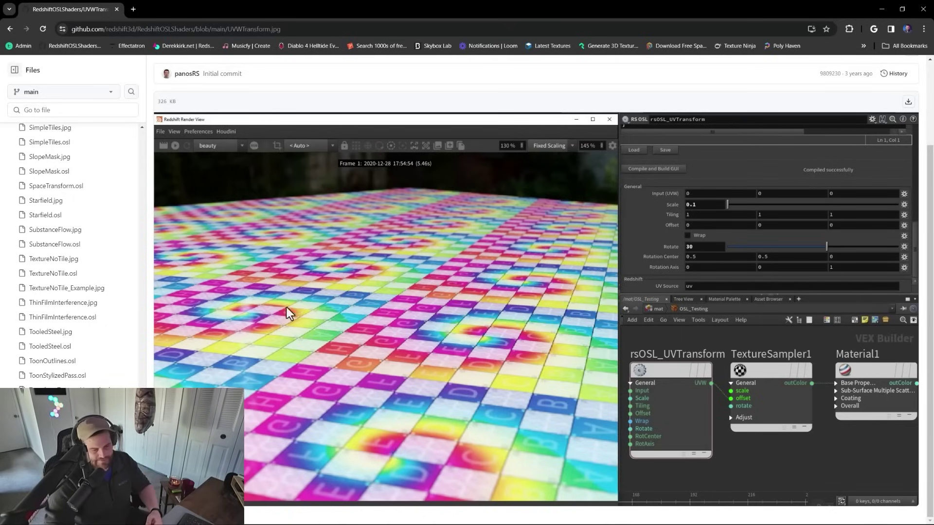
pyautogui.scroll(6, 58, 286)
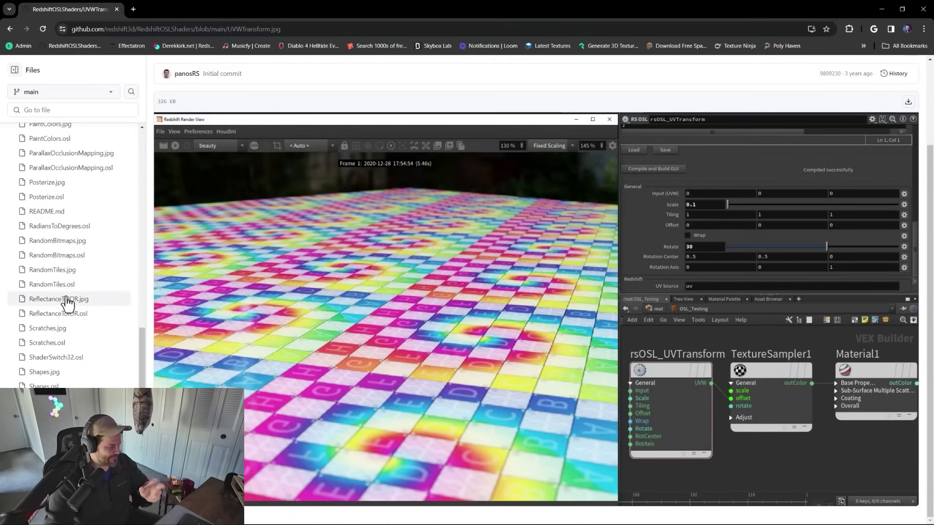
pyautogui.scroll(7, 81, 325)
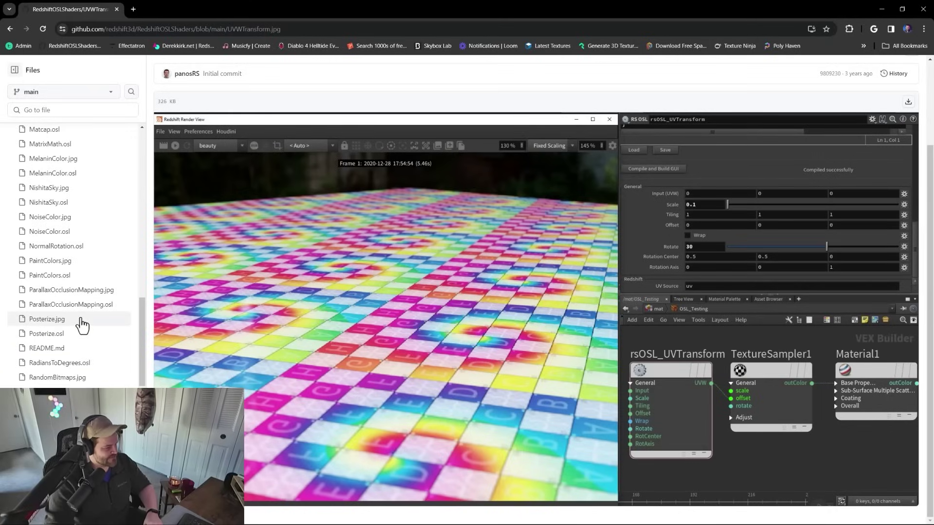
pyautogui.scroll(6, 82, 326)
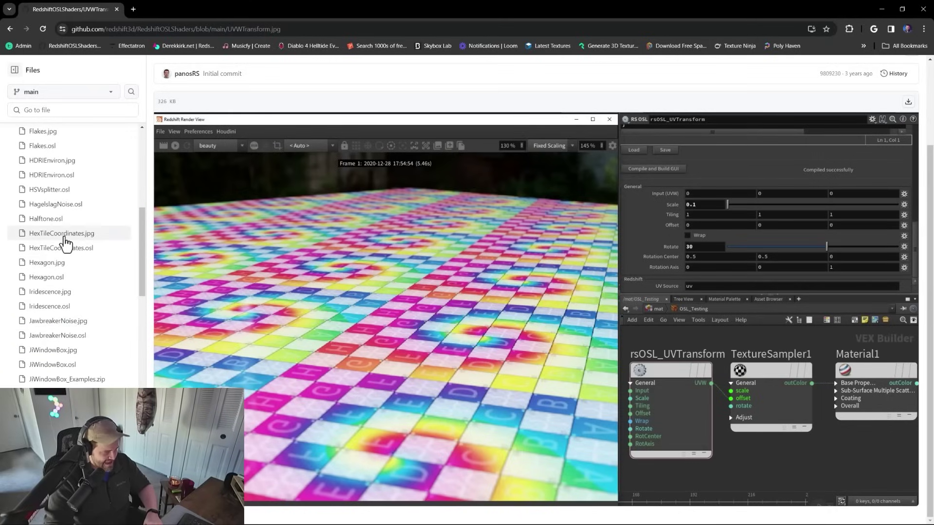
pyautogui.click(65, 237)
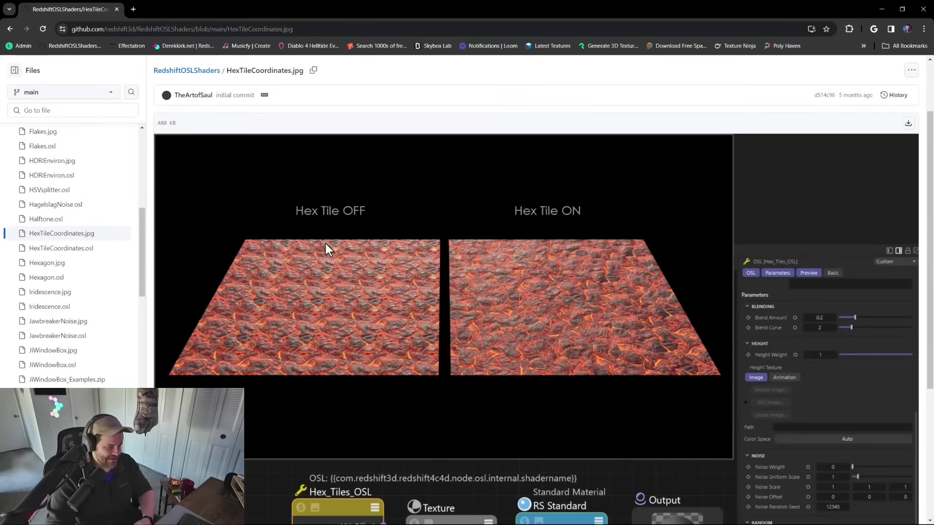
# Step: Open HexTileCoordinates.osl and copy its full raw shader source
pyautogui.scroll(2, 320, 314)
pyautogui.scroll(-3, 263, 356)
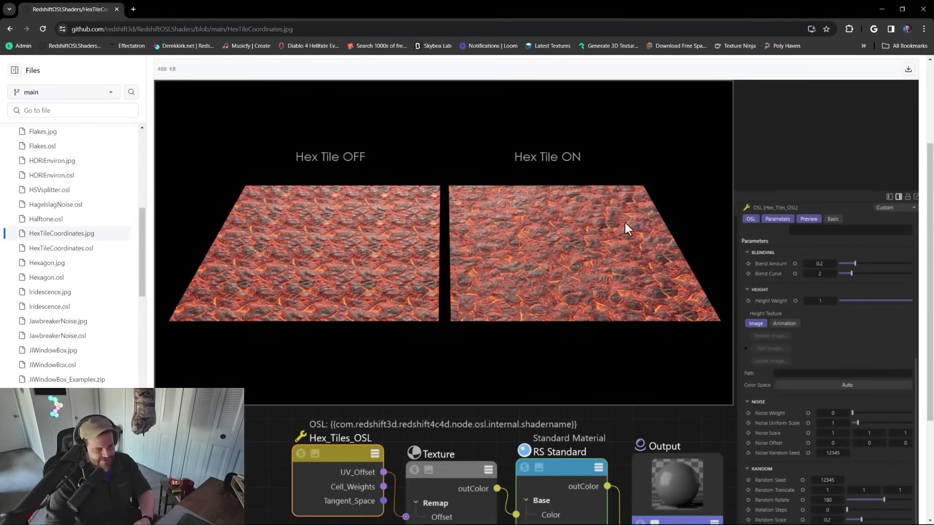
pyautogui.scroll(-3, 403, 323)
pyautogui.click(33, 249)
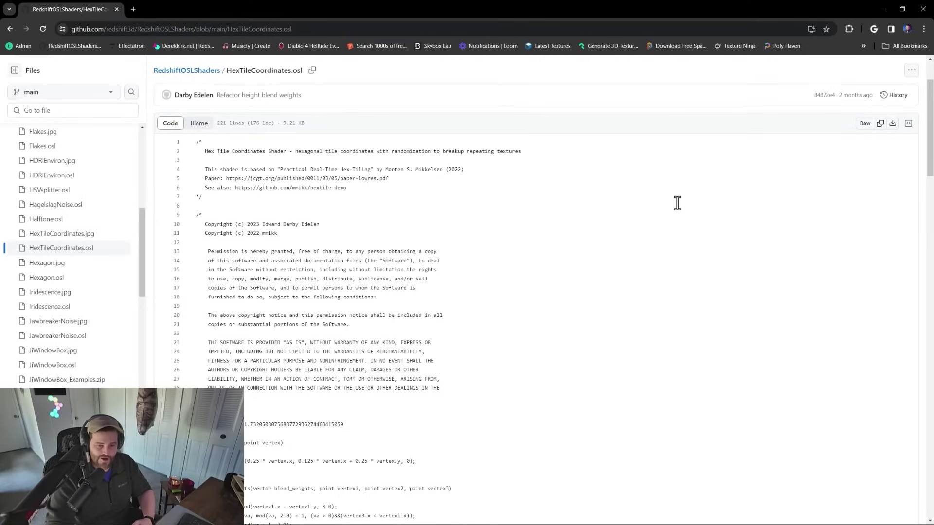
pyautogui.click(881, 130)
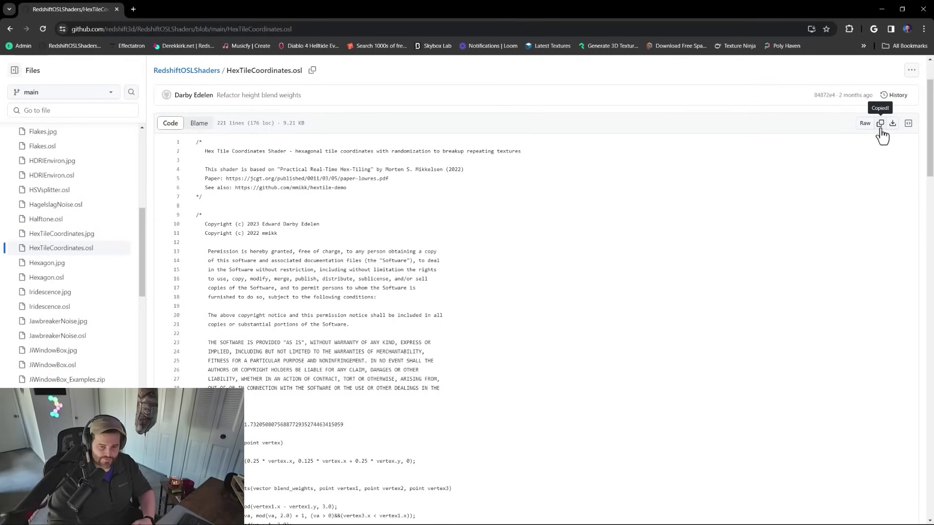
# Step: Replace the OSL node's placeholder code with the pasted HexTileCoordinates shader and shift the node left
pyautogui.click(882, 11)
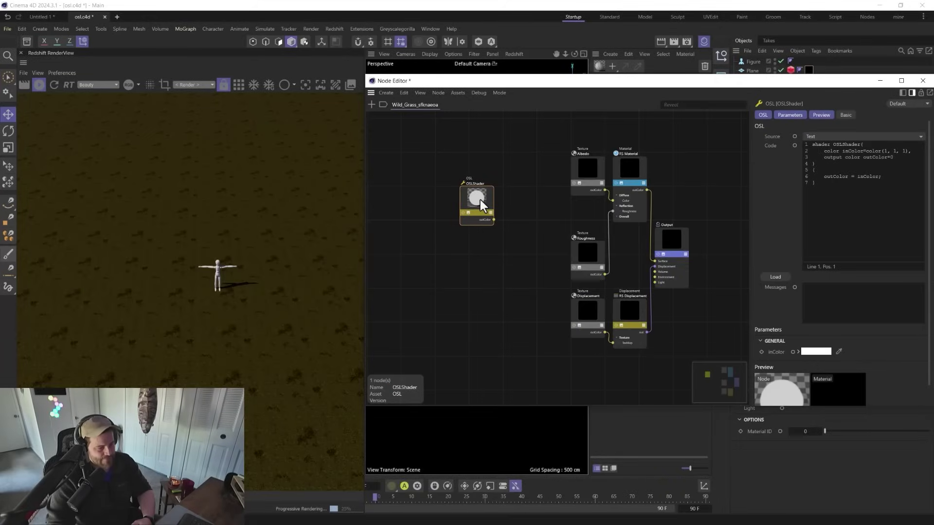
pyautogui.moveTo(883, 184); pyautogui.dragTo(812, 144)
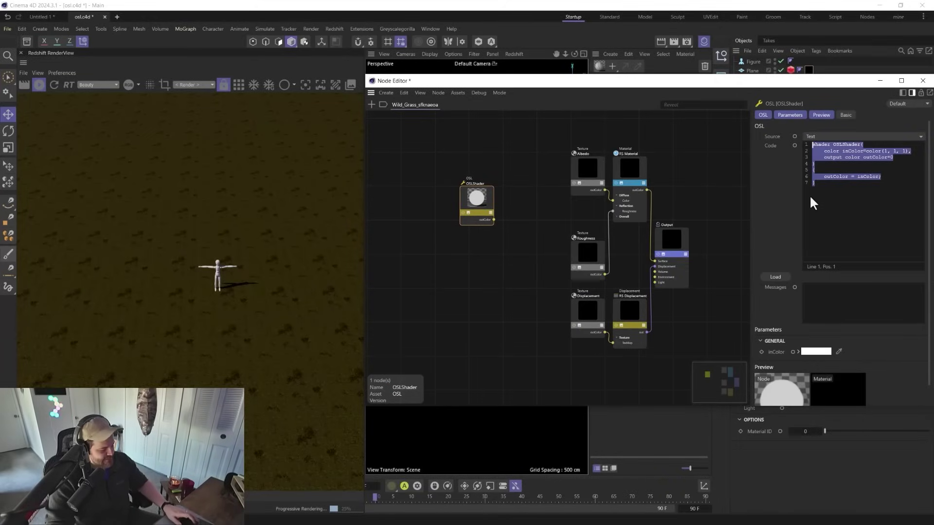
pyautogui.press('BackSpace')
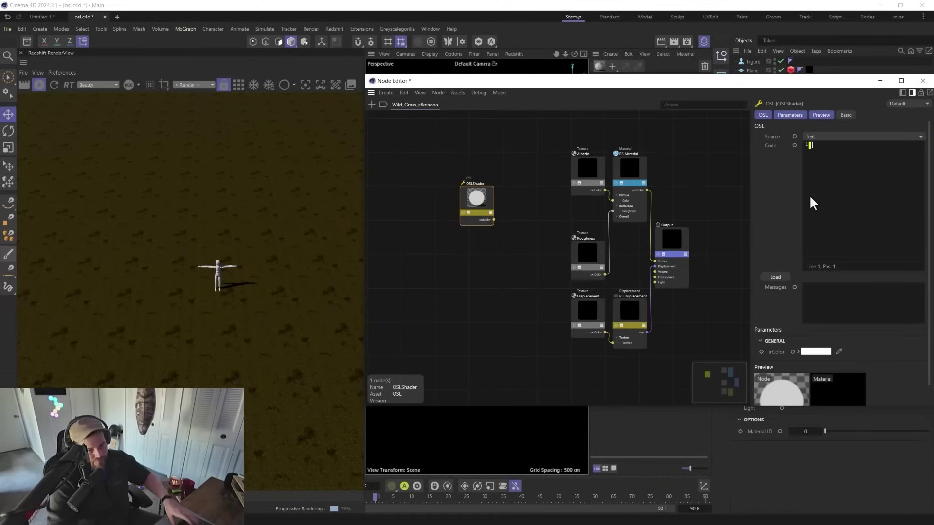
pyautogui.hotkey('ctrl', 'v')
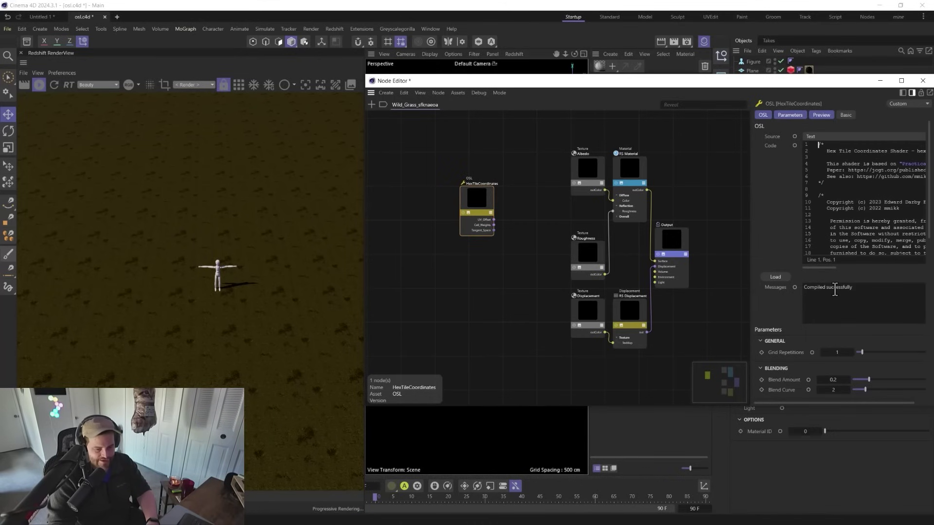
pyautogui.scroll(6, 513, 214)
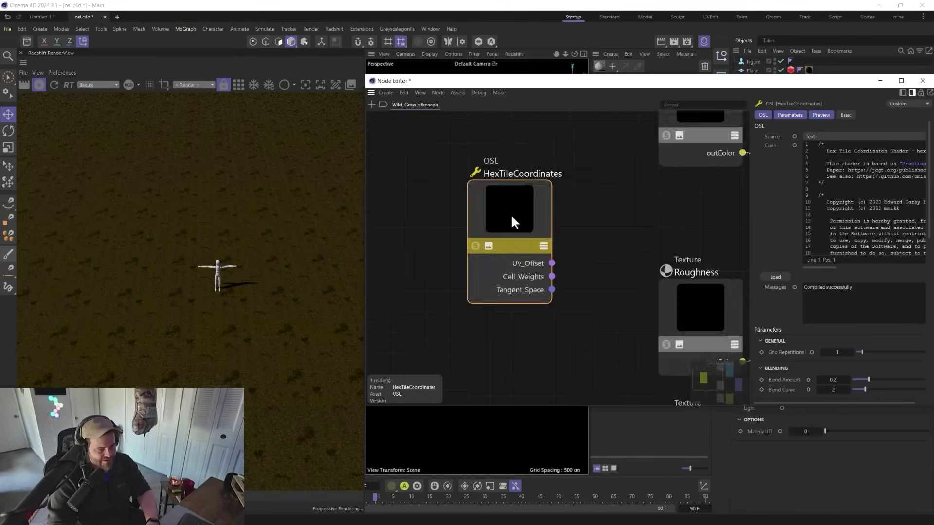
pyautogui.scroll(-6, 500, 221)
pyautogui.moveTo(504, 221); pyautogui.dragTo(582, 167)
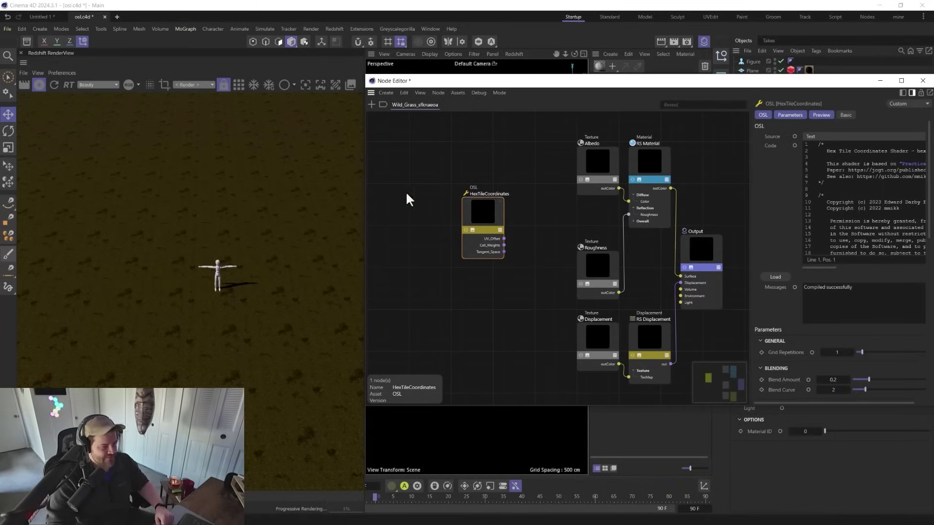
# Step: Pause the render and wire UV_Offset into the Albedo texture's Remap Offset input
pyautogui.click(39, 85)
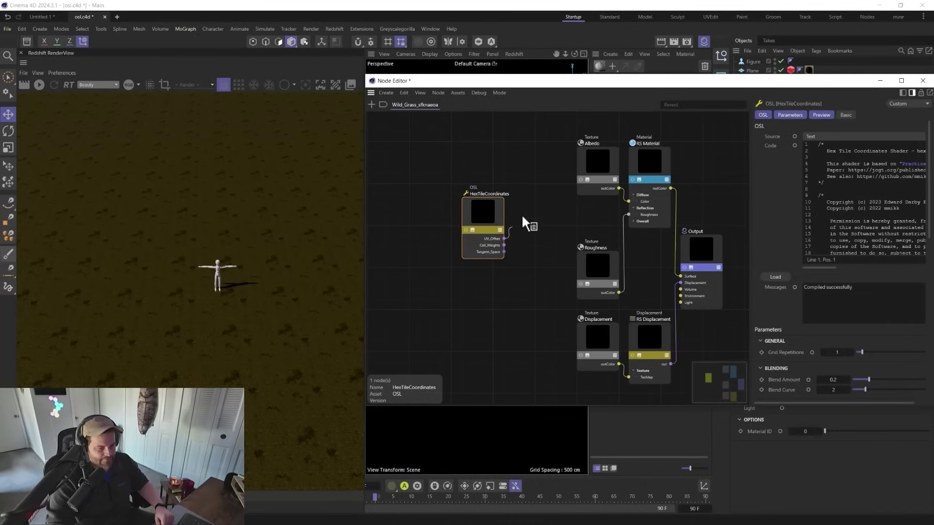
pyautogui.moveTo(536, 198); pyautogui.dragTo(574, 172)
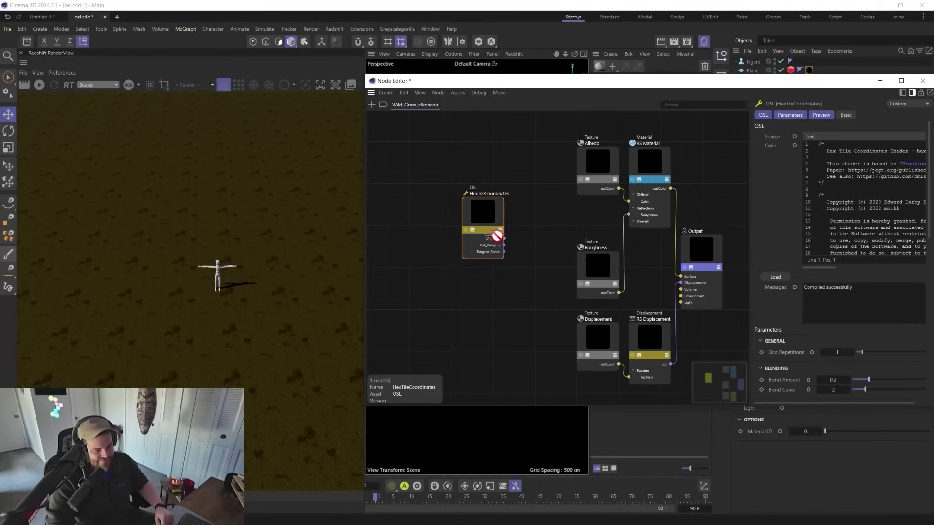
pyautogui.moveTo(501, 237); pyautogui.dragTo(529, 220)
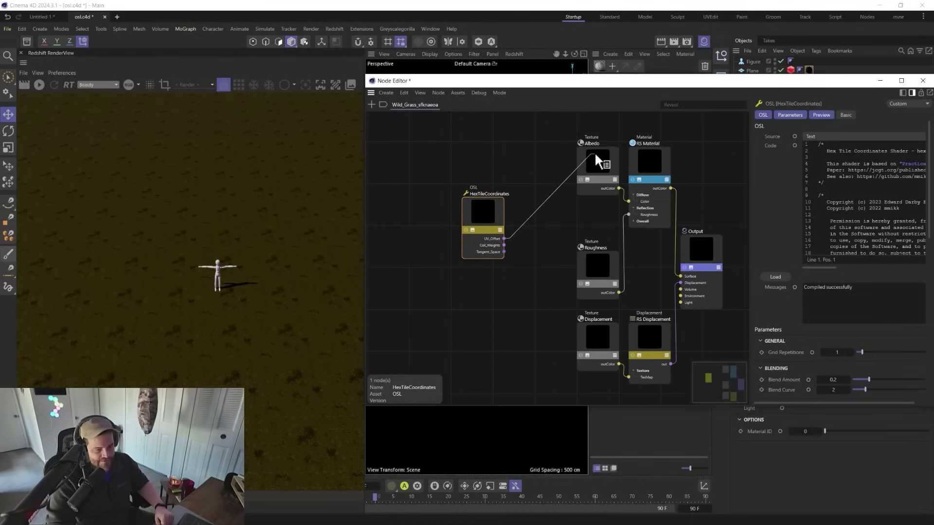
pyautogui.moveTo(596, 159)
pyautogui.mouseDown()
pyautogui.moveTo(597, 379)
pyautogui.moveTo(583, 167)
pyautogui.moveTo(593, 307)
pyautogui.moveTo(594, 173)
pyautogui.moveTo(515, 224)
pyautogui.moveTo(593, 155)
pyautogui.moveTo(528, 206)
pyautogui.moveTo(590, 171)
pyautogui.moveTo(594, 329)
pyautogui.moveTo(591, 159)
pyautogui.moveTo(557, 279)
pyautogui.moveTo(597, 141)
pyautogui.moveTo(592, 165)
pyautogui.mouseUp()
pyautogui.moveTo(629, 217)
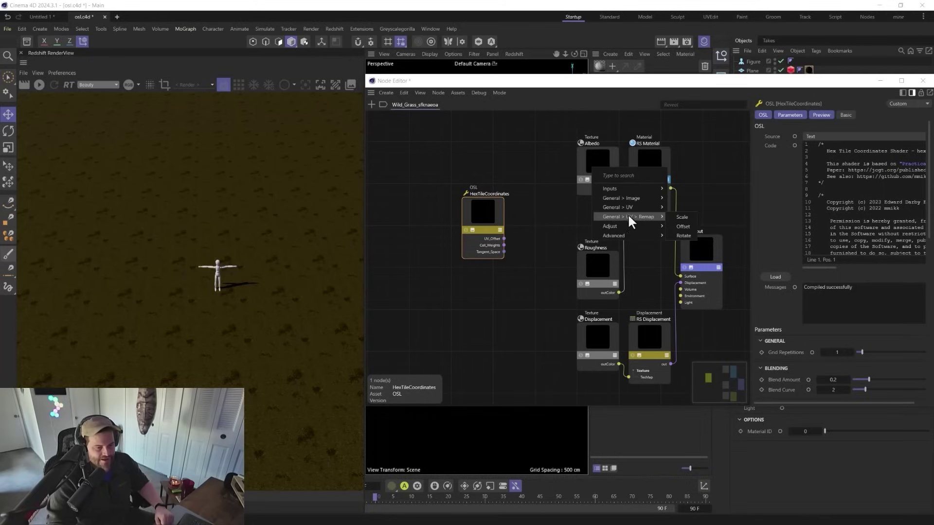
pyautogui.click(682, 226)
# Step: Wire UV_Offset into the Roughness and Displacement textures' Remap Offset inputs and reposition the node
pyautogui.moveTo(504, 245); pyautogui.dragTo(596, 279)
pyautogui.moveTo(623, 320)
pyautogui.click(683, 322)
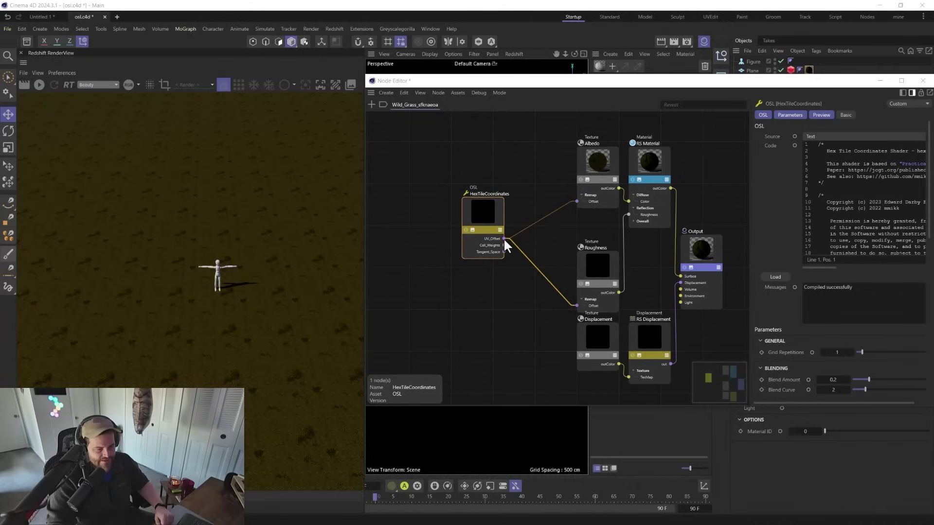
pyautogui.moveTo(504, 239); pyautogui.dragTo(602, 345)
pyautogui.moveTo(656, 392)
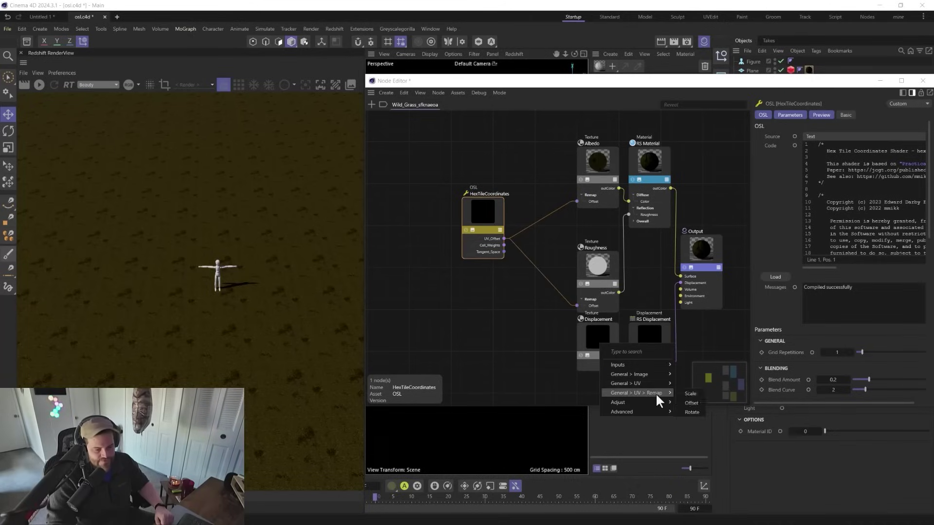
pyautogui.click(691, 403)
pyautogui.moveTo(486, 213); pyautogui.dragTo(465, 241)
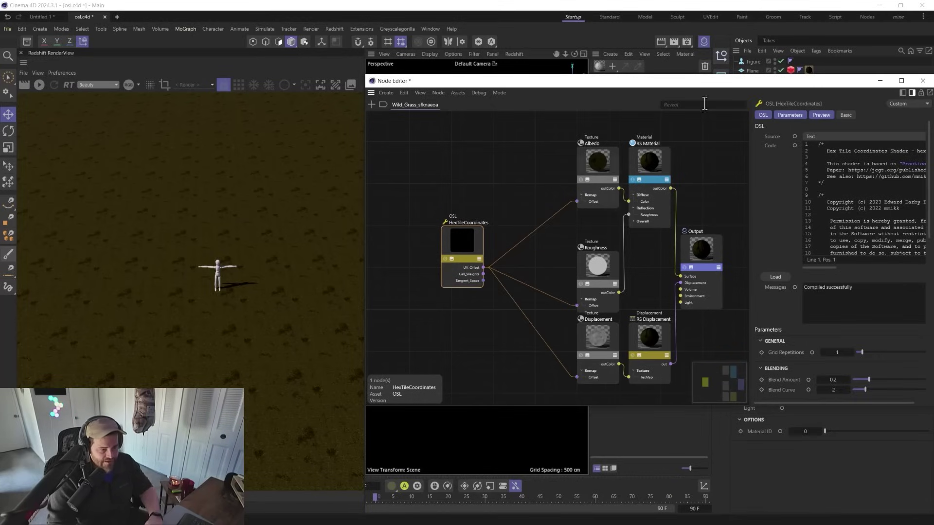
# Step: Restart the Redshift render to preview the hex-tiled grass ground around the mannequin
pyautogui.click(39, 82)
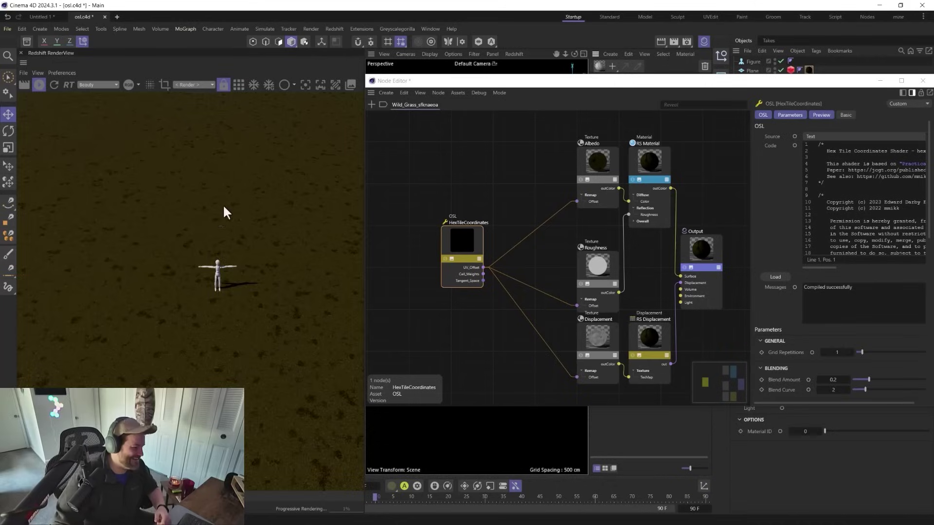
pyautogui.scroll(-2, 280, 268)
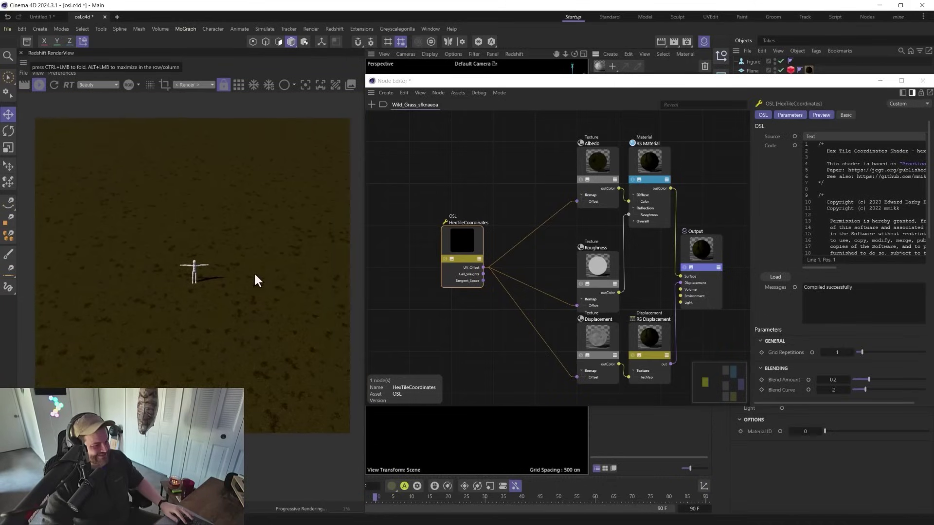
pyautogui.moveTo(547, 84); pyautogui.dragTo(595, 373)
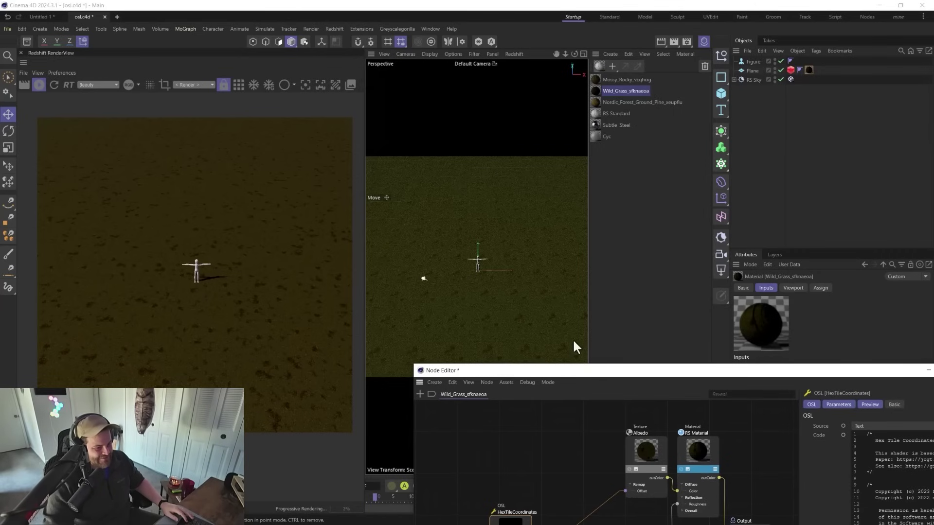
pyautogui.scroll(5, 475, 257)
pyautogui.scroll(-5, 480, 270)
pyautogui.scroll(-1, 182, 302)
pyautogui.scroll(2, 181, 302)
pyautogui.moveTo(545, 370); pyautogui.dragTo(509, 100)
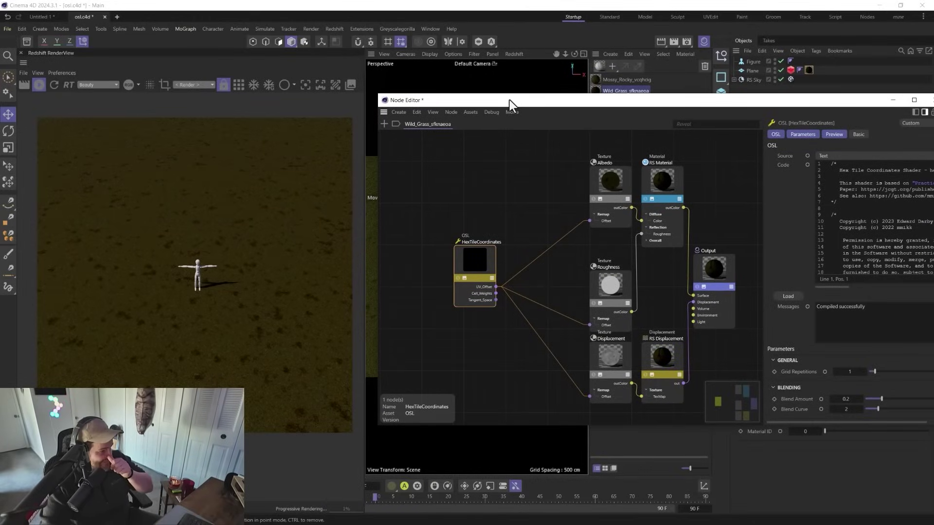
# Step: Widen the OSL parameter panel so all HexTileCoordinates settings are visible
pyautogui.moveTo(528, 97); pyautogui.dragTo(511, 71)
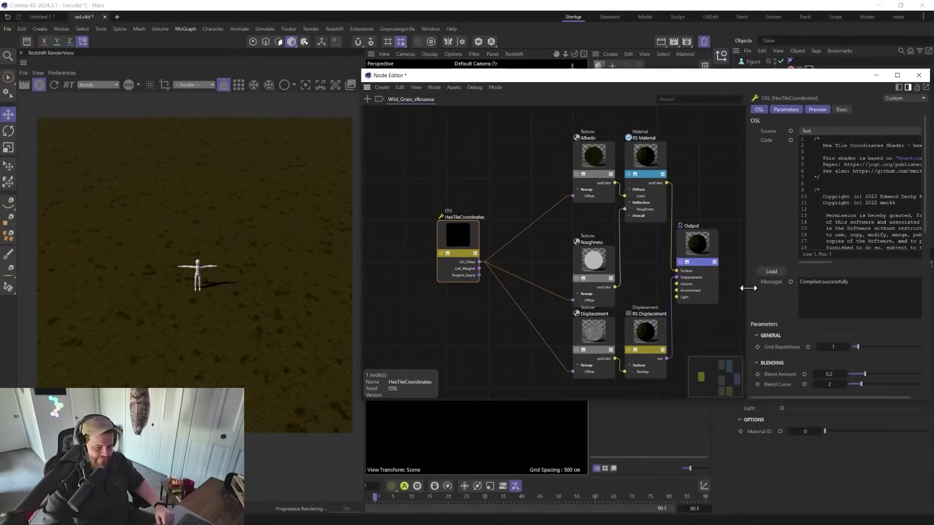
pyautogui.scroll(-3, 774, 337)
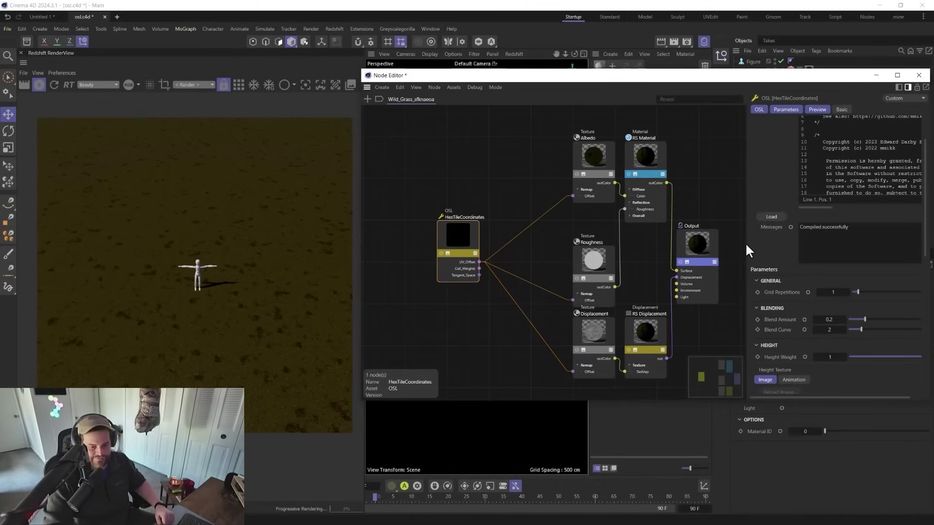
pyautogui.moveTo(745, 242); pyautogui.dragTo(536, 229)
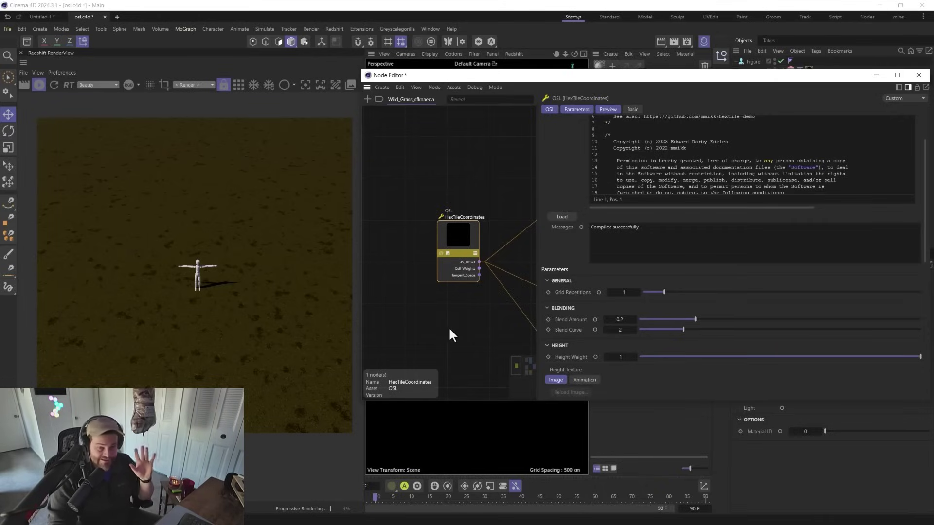
pyautogui.scroll(5, 217, 364)
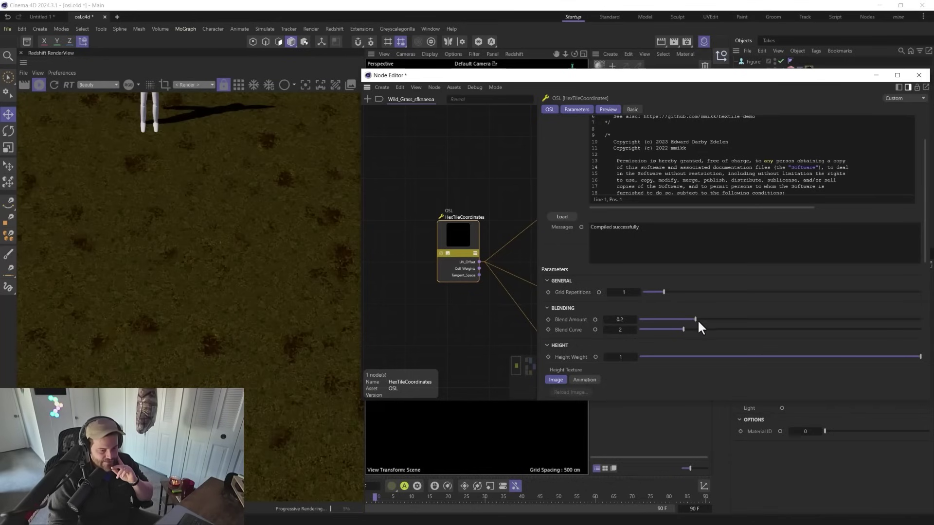
# Step: Try Blend Amount at 0.364 and 0, then settle on 0.137
pyautogui.moveTo(699, 320); pyautogui.dragTo(741, 320)
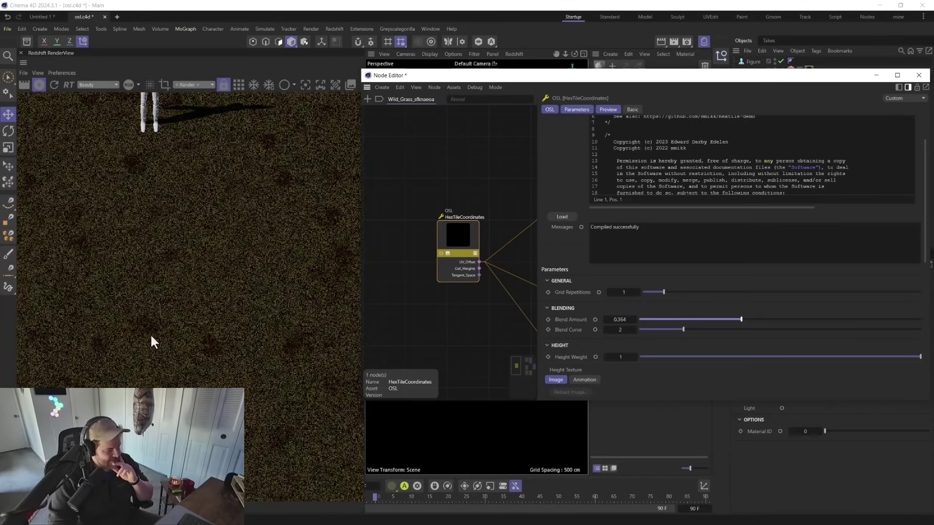
pyautogui.scroll(-5, 169, 340)
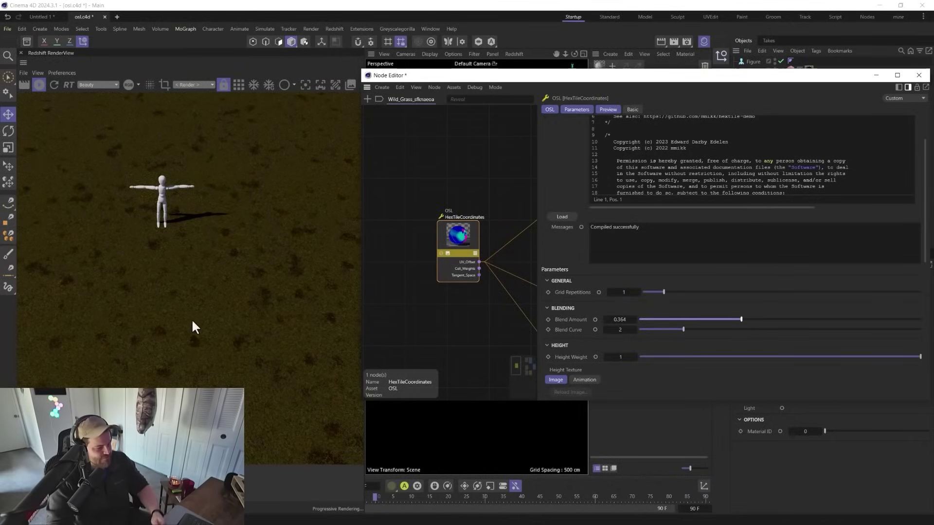
pyautogui.scroll(-4, 204, 351)
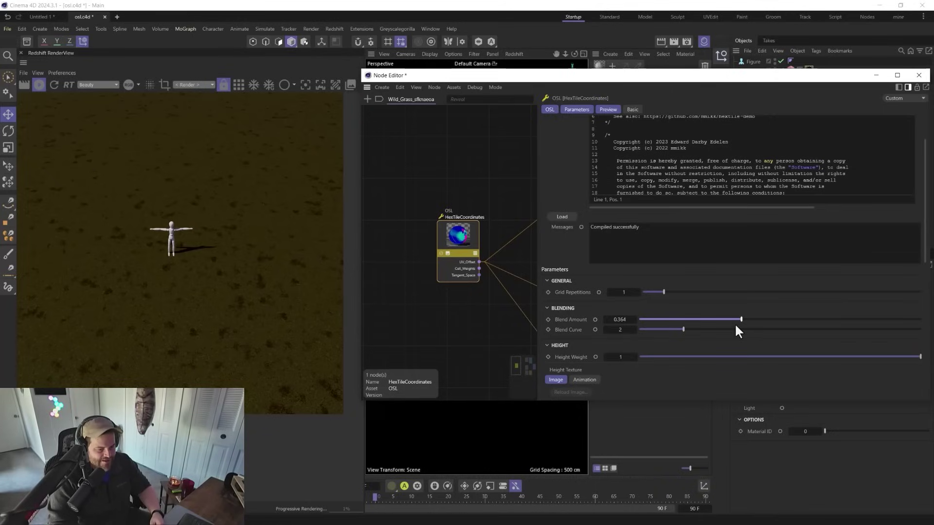
pyautogui.moveTo(739, 319); pyautogui.dragTo(309, 317)
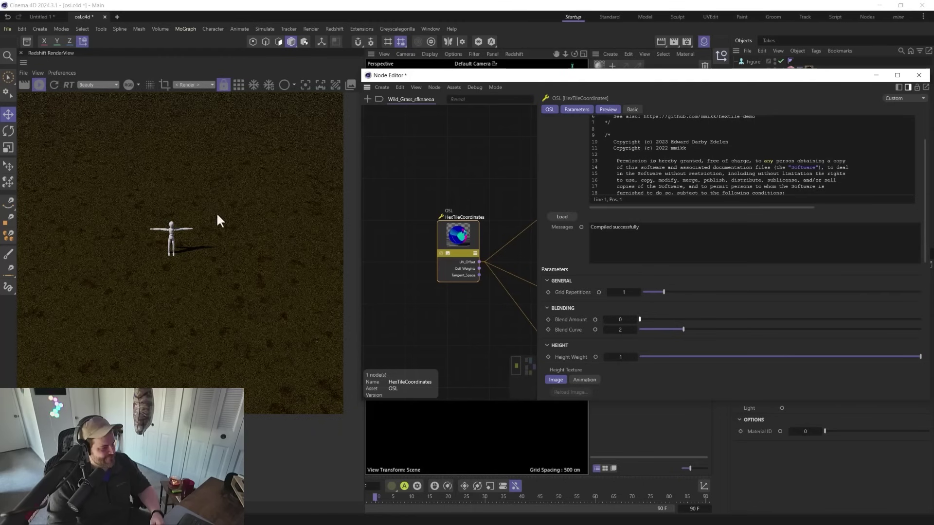
pyautogui.moveTo(663, 317); pyautogui.dragTo(763, 319)
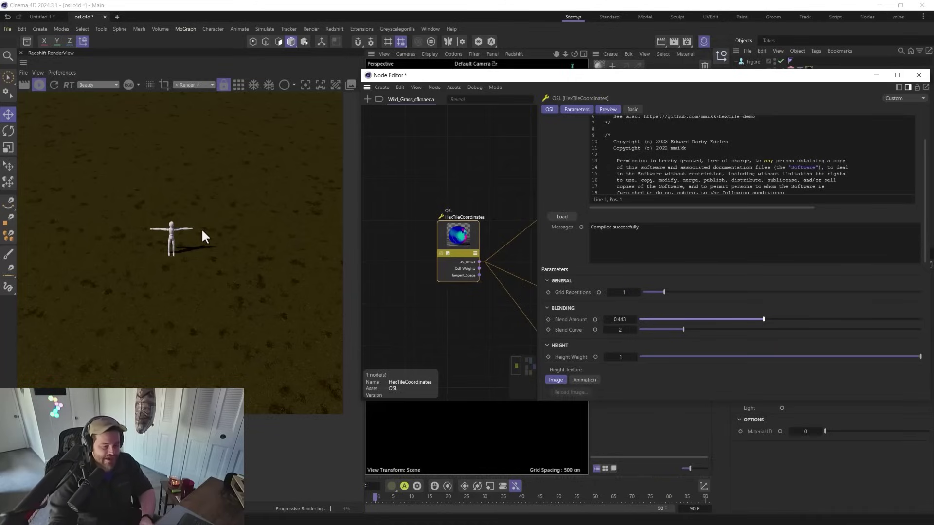
# Step: Set Random Seed to 12347 and push Random Rotate to its 360 maximum
pyautogui.scroll(-3, 556, 306)
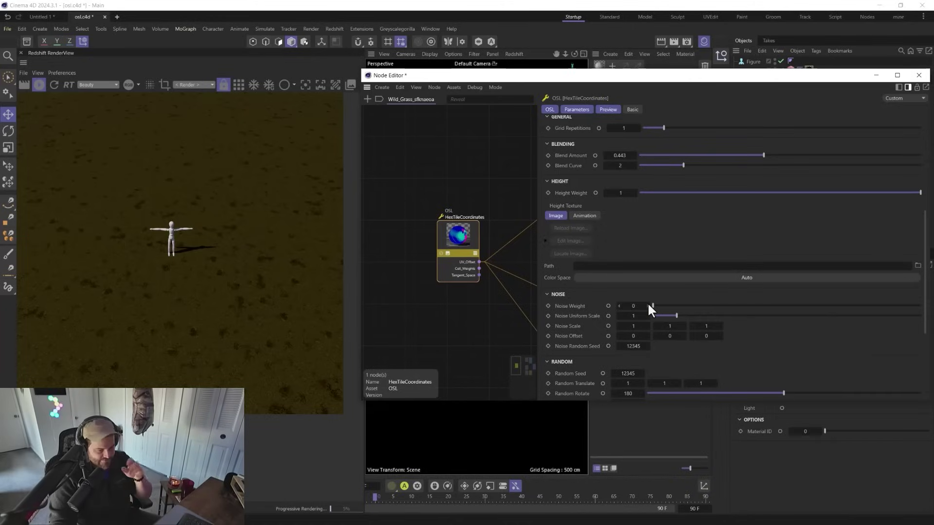
pyautogui.scroll(-2, 597, 329)
pyautogui.scroll(-2, 588, 324)
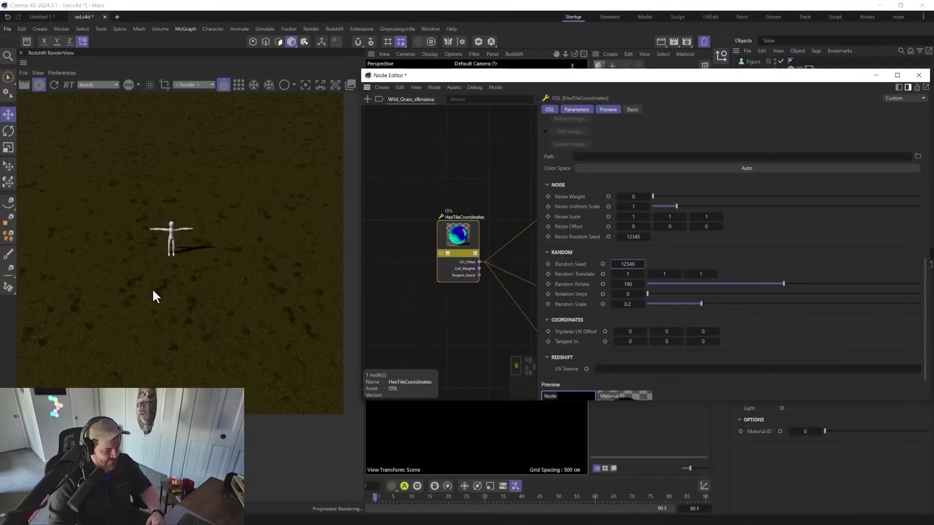
pyautogui.click(642, 262)
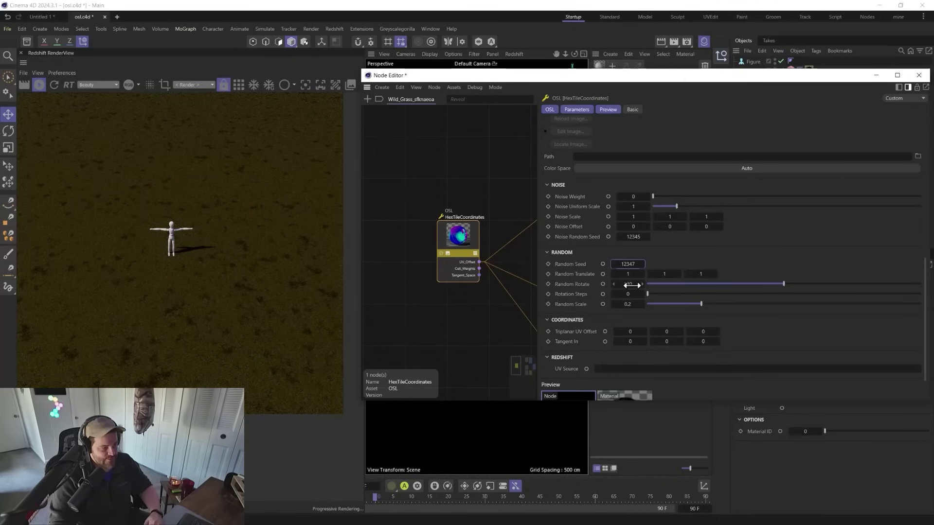
pyautogui.moveTo(784, 284); pyautogui.dragTo(921, 284)
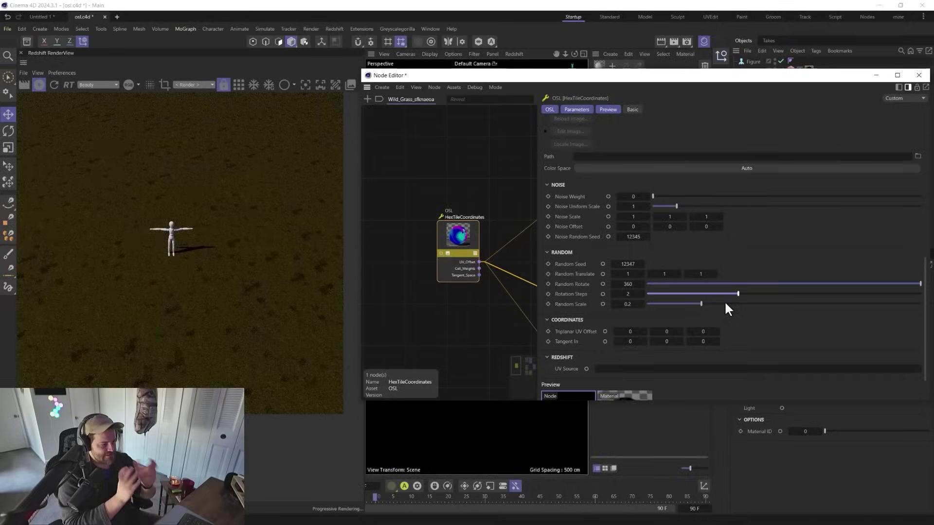
# Step: Set Random Rotate to 180 and Rotation Steps to 0
pyautogui.click(632, 285)
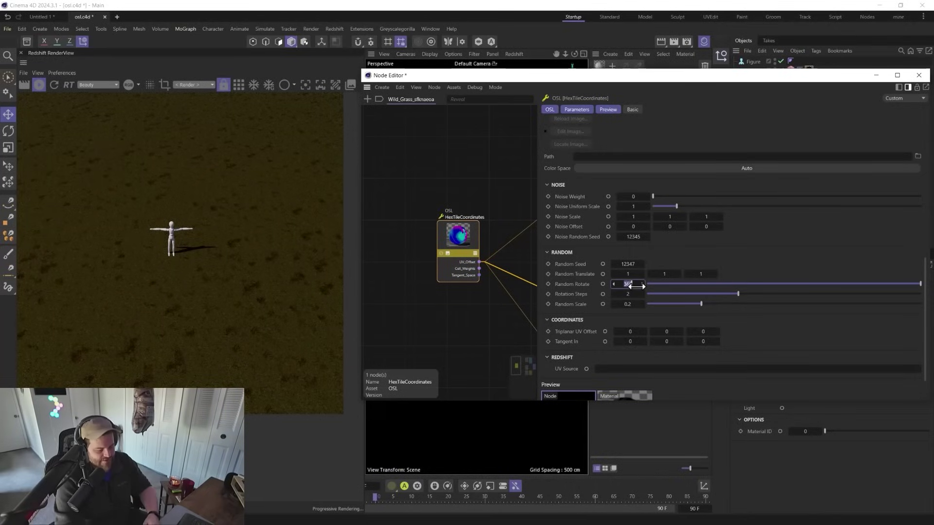
pyautogui.write('180')
pyautogui.press('Return')
pyautogui.click(628, 294)
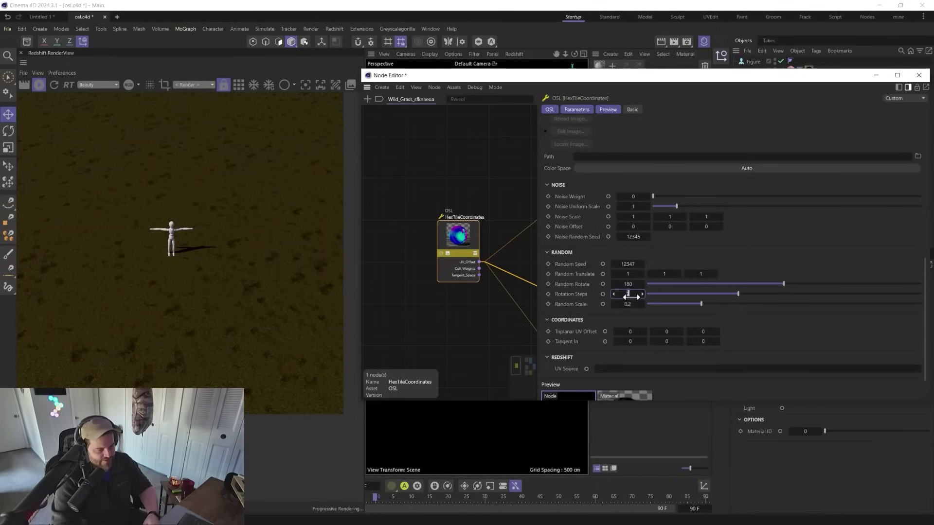
pyautogui.write('0')
pyautogui.press('Return')
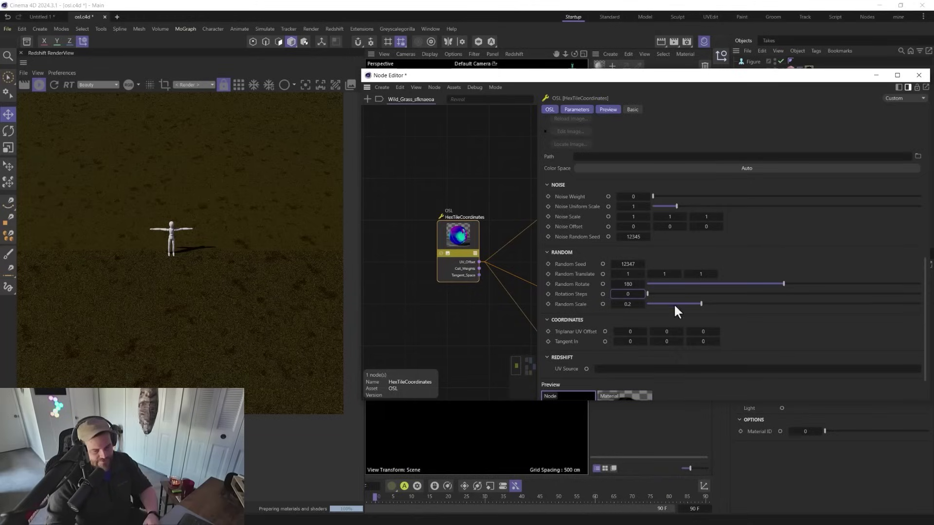
# Step: Try Random Scale values 2 and 0, then settle on 0.1
pyautogui.click(628, 305)
pyautogui.write('2')
pyautogui.press('Return')
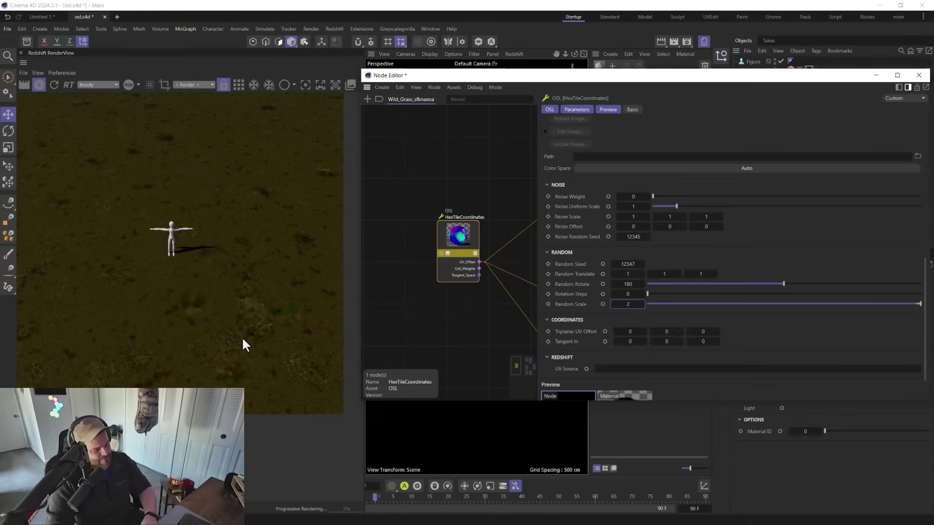
pyautogui.click(628, 304)
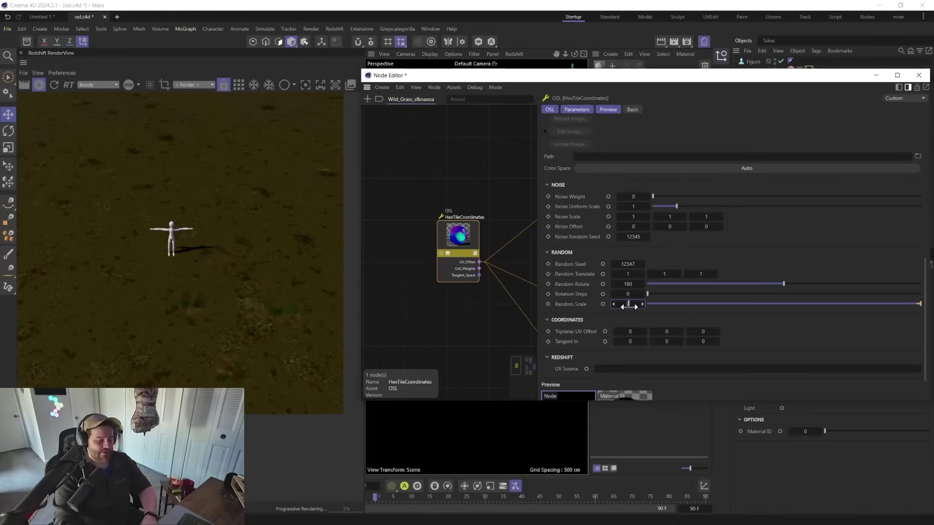
pyautogui.write('0')
pyautogui.press('Return')
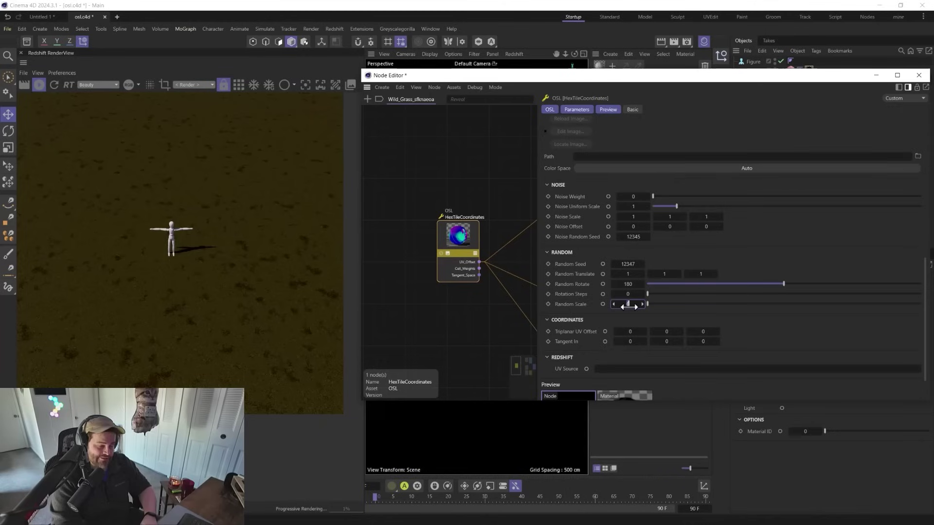
pyautogui.moveTo(629, 307); pyautogui.dragTo(631, 307)
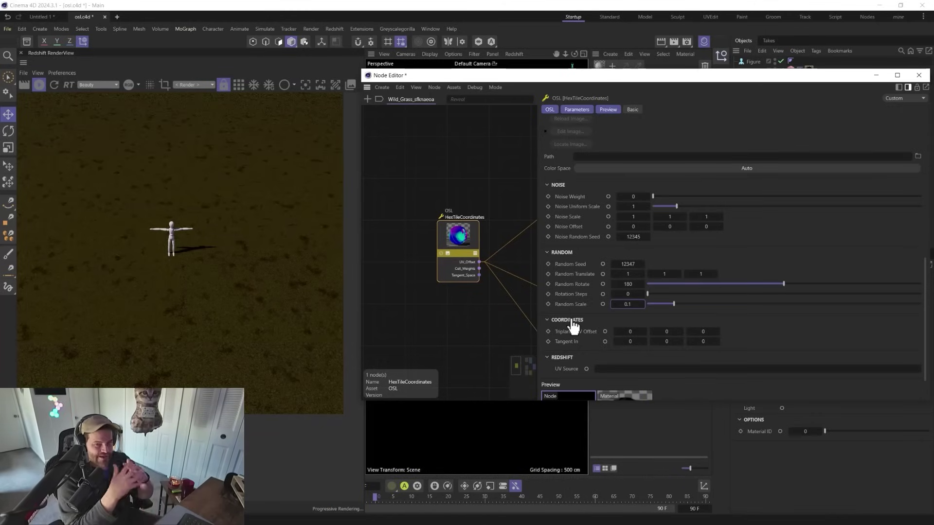
pyautogui.scroll(10, 573, 326)
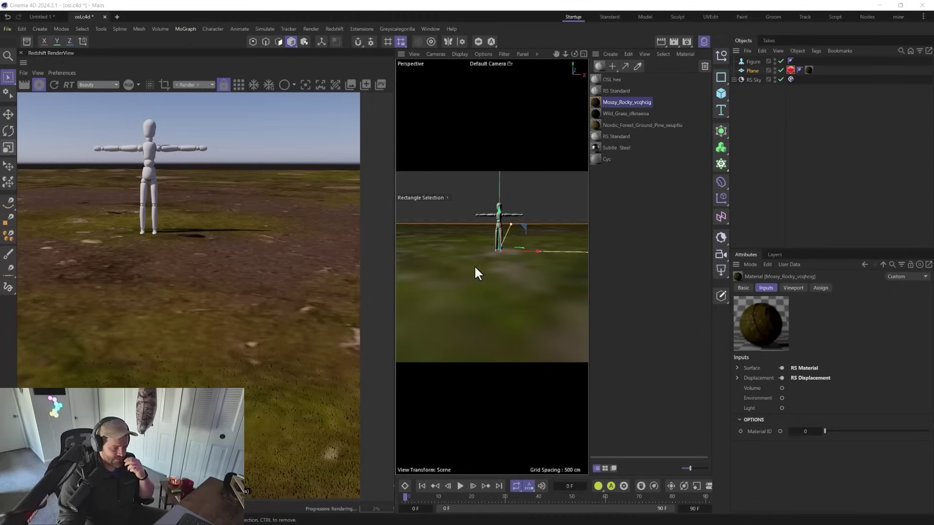
# Step: Open the Mossy_Rocky node graph and inspect the Albedo and Displacement texture nodes
pyautogui.doubleClick(592, 104)
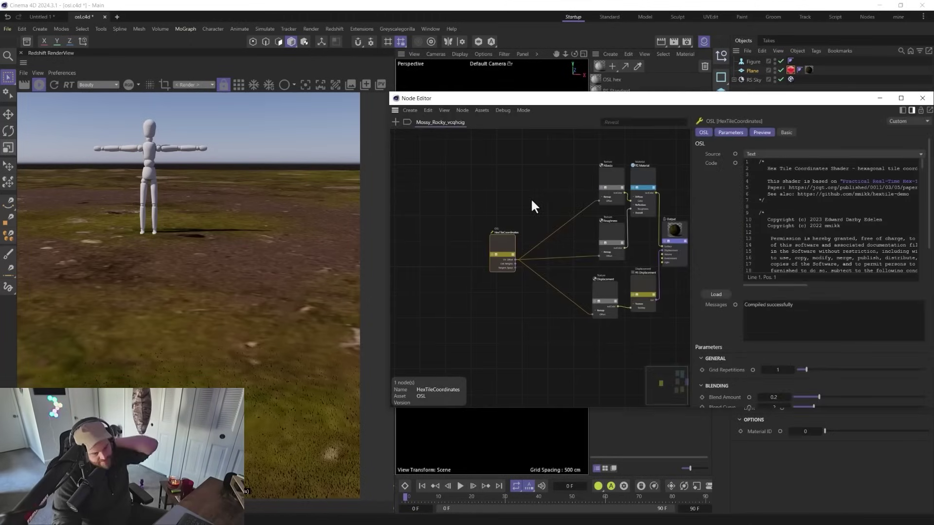
pyautogui.moveTo(507, 243); pyautogui.dragTo(512, 236)
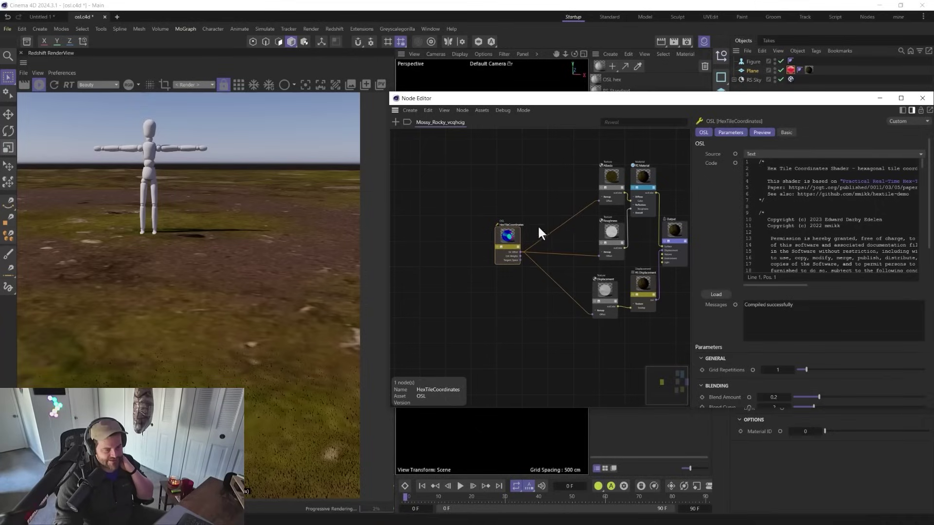
pyautogui.click(605, 173)
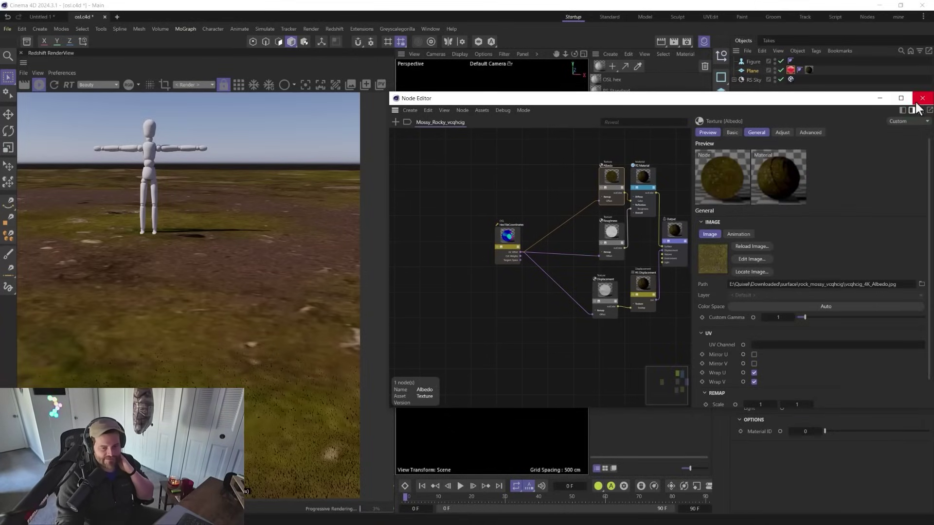
pyautogui.click(603, 288)
pyautogui.click(762, 308)
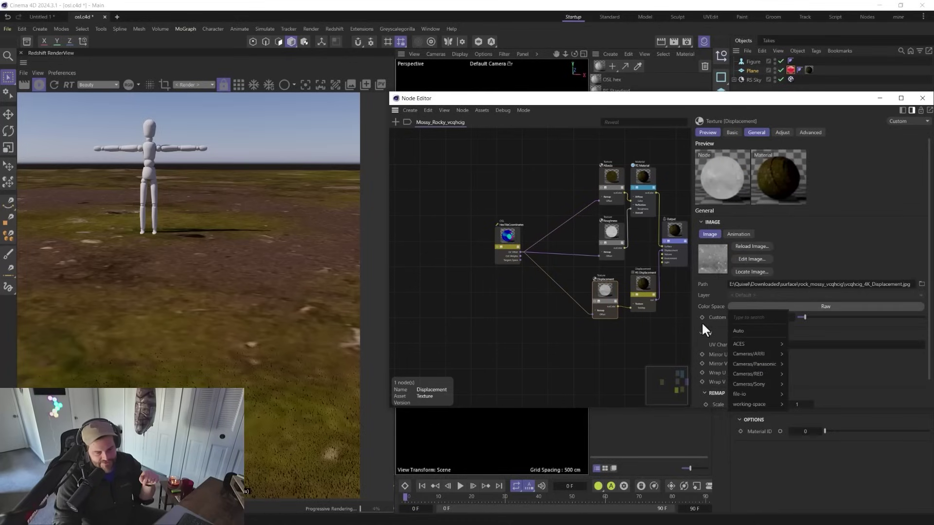
pyautogui.click(647, 290)
# Step: Set the RS Displacement New Range to -0.5 and 0.5, then re-render
pyautogui.click(644, 286)
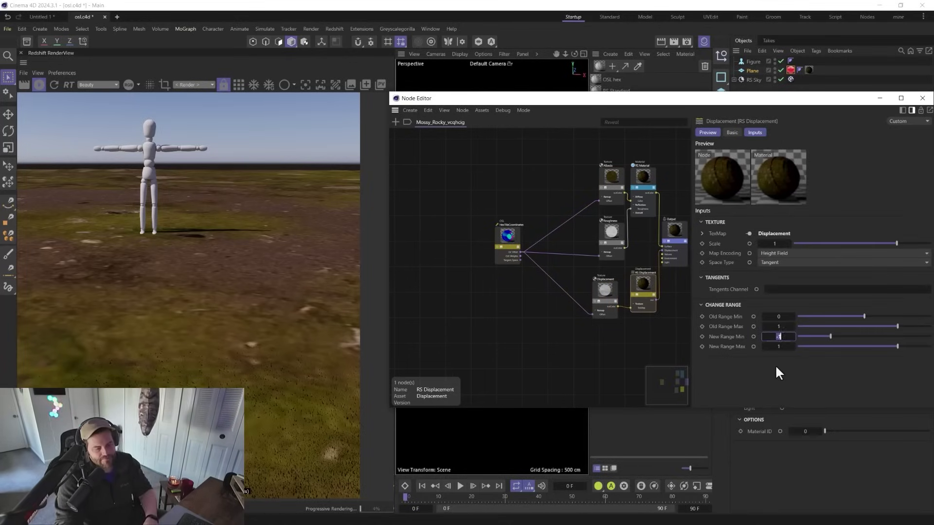
pyautogui.write('-.5')
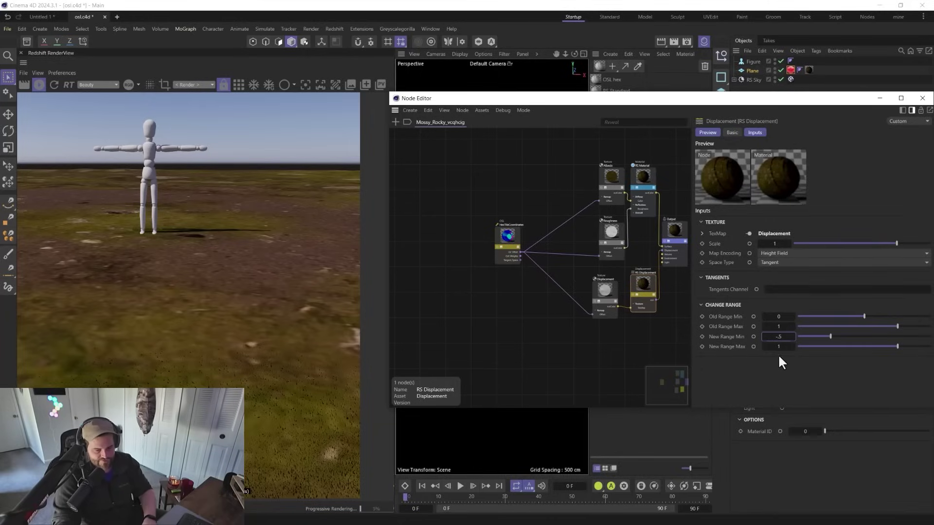
pyautogui.press('Tab')
pyautogui.write('.5')
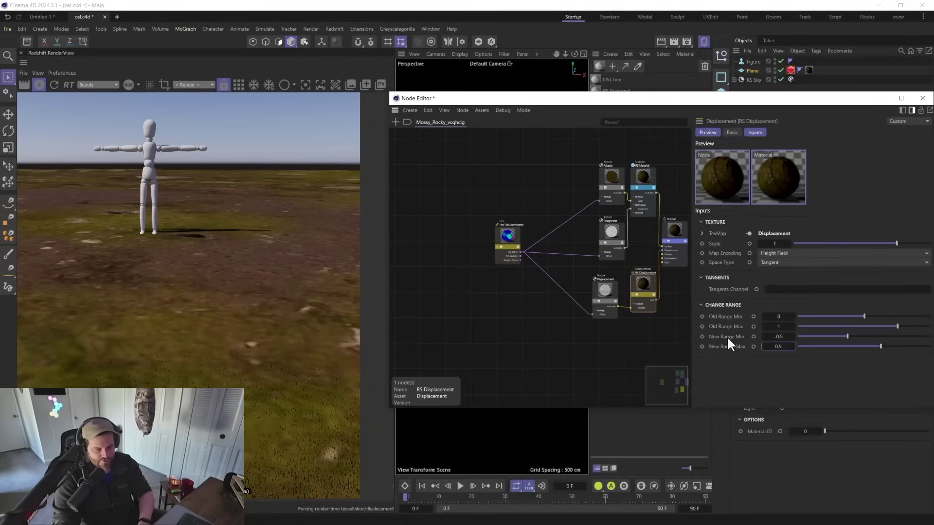
pyautogui.press('Return')
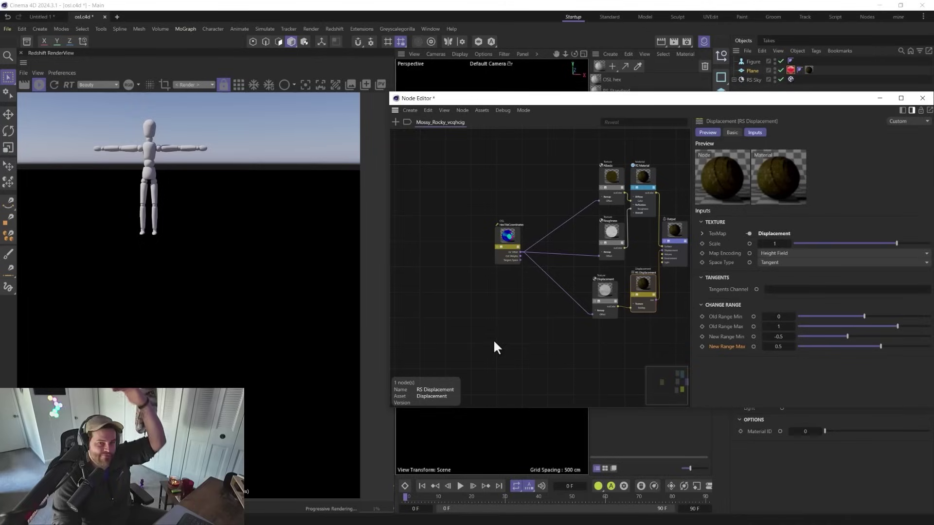
pyautogui.click(250, 193)
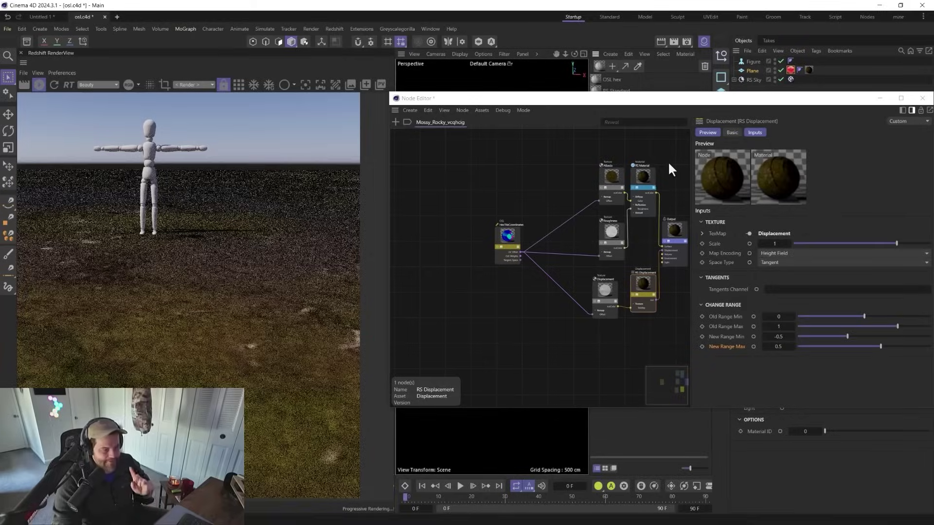
# Step: Reopen Mossy_Rocky, set HexTileCoordinates Grid Repetitions to 30 and re-render
pyautogui.click(922, 98)
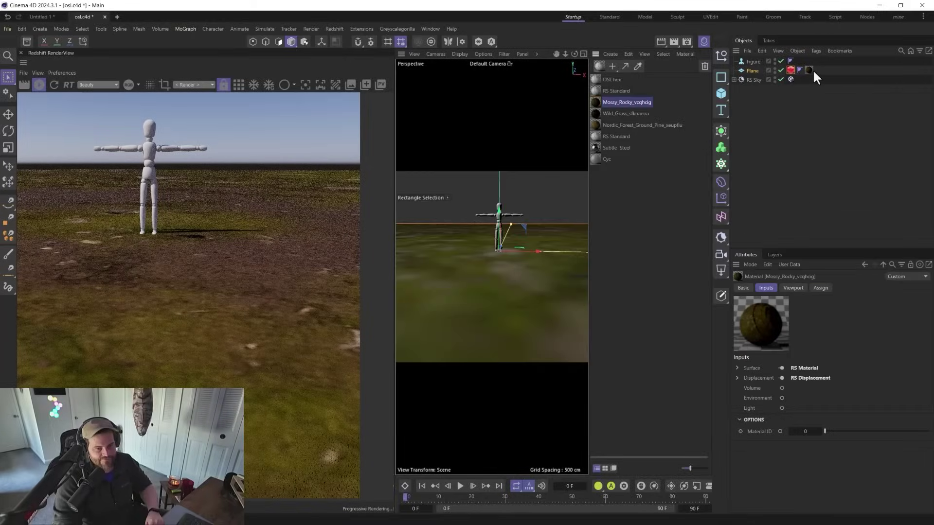
pyautogui.click(810, 69)
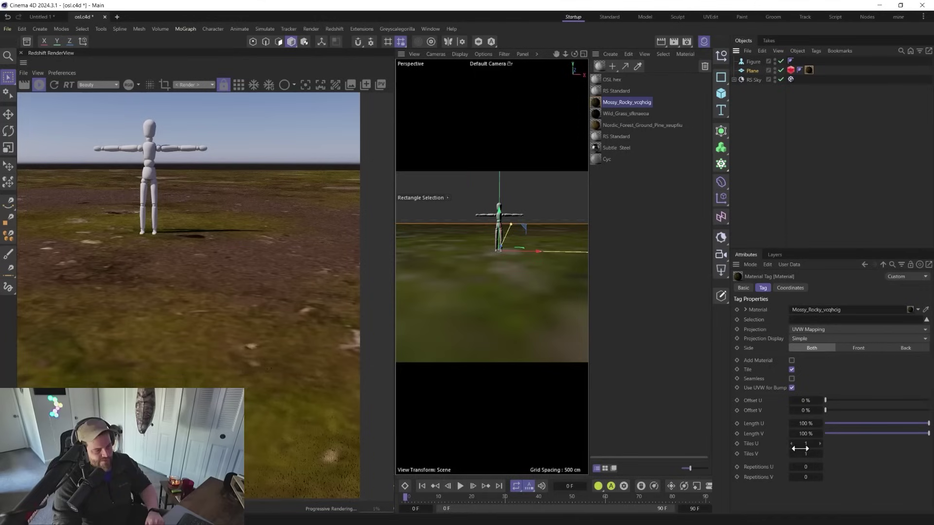
pyautogui.doubleClick(593, 101)
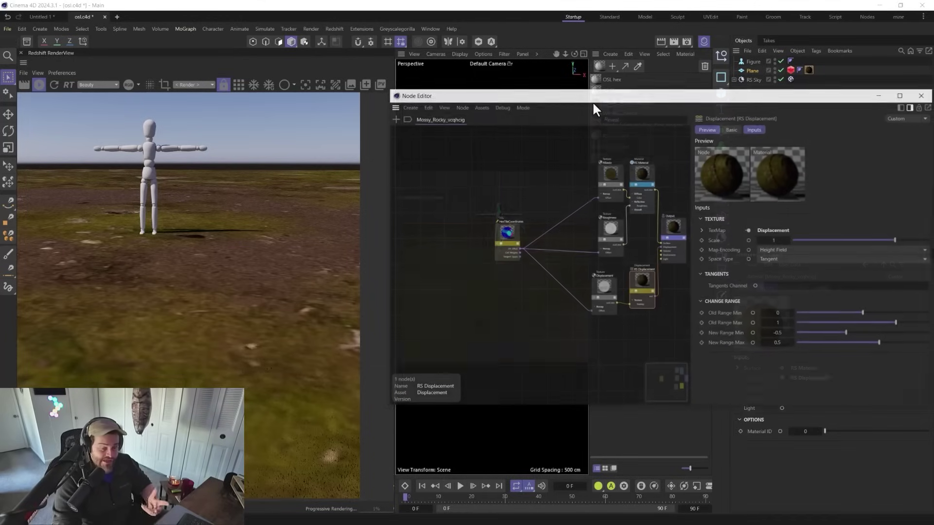
pyautogui.click(511, 231)
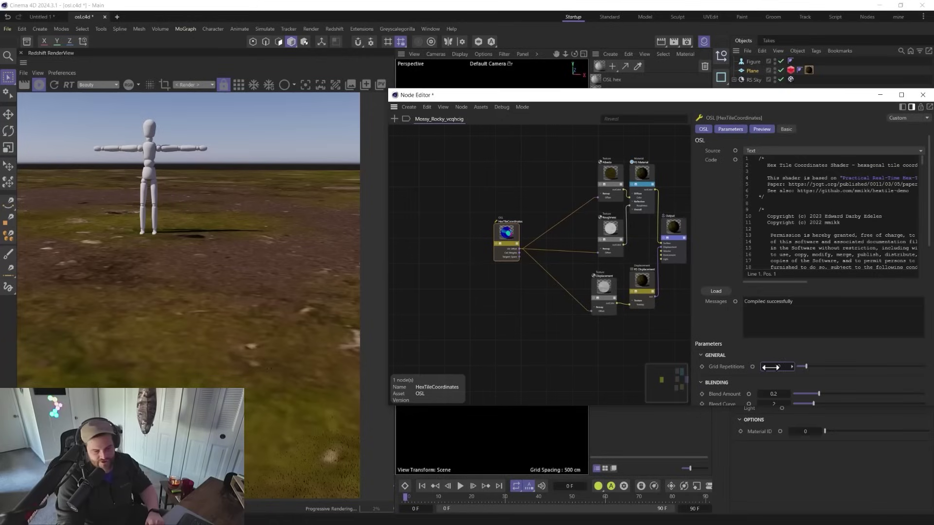
pyautogui.moveTo(778, 368); pyautogui.dragTo(778, 367)
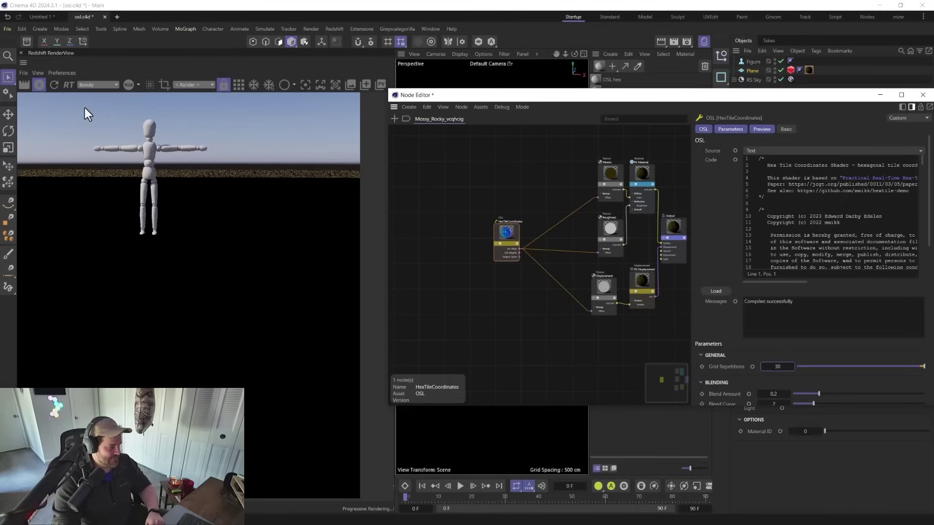
pyautogui.click(53, 86)
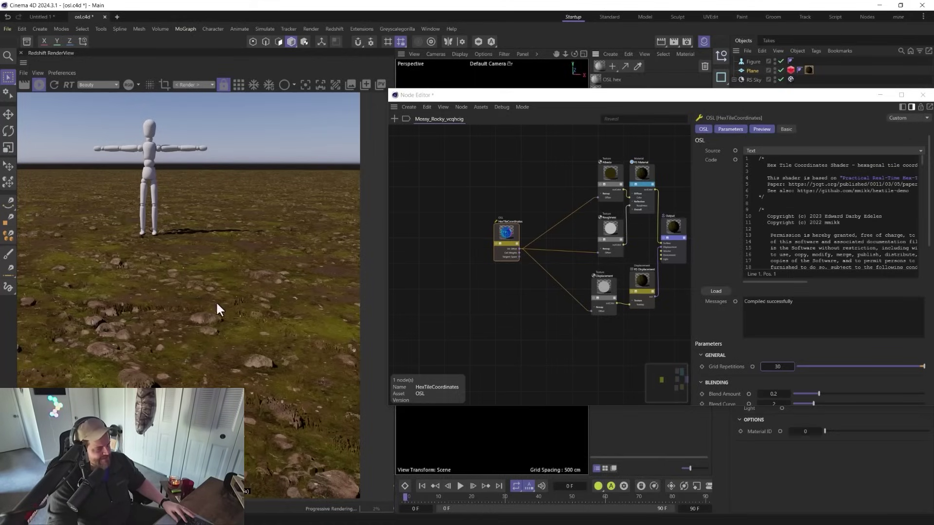
# Step: Orbit the camera down to a close framing of the mannequin on the rocky ground
pyautogui.moveTo(461, 95); pyautogui.dragTo(781, 209)
pyautogui.keyDown('alt'); pyautogui.moveTo(512, 254); pyautogui.dragTo(485, 296); pyautogui.keyUp('alt')
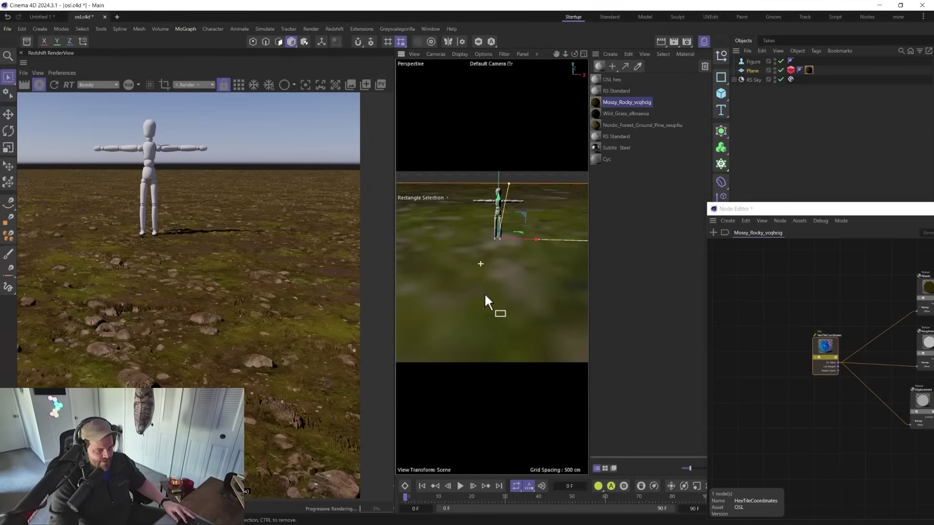
pyautogui.keyDown('alt'); pyautogui.moveTo(511, 253); pyautogui.dragTo(499, 285); pyautogui.keyUp('alt')
pyautogui.moveTo(758, 212); pyautogui.dragTo(412, 100)
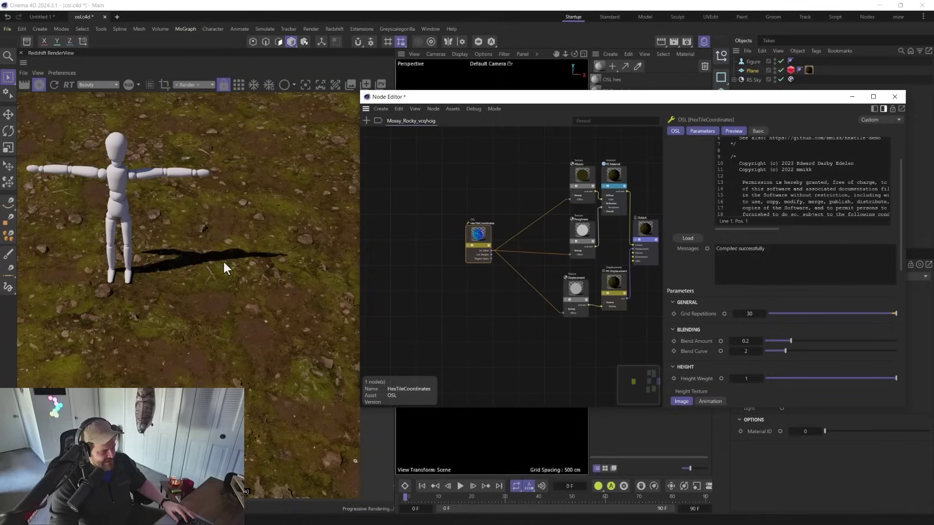
# Step: Lower Blend Amount from 0.2 to 0 and restart the render
pyautogui.moveTo(797, 341); pyautogui.dragTo(705, 352)
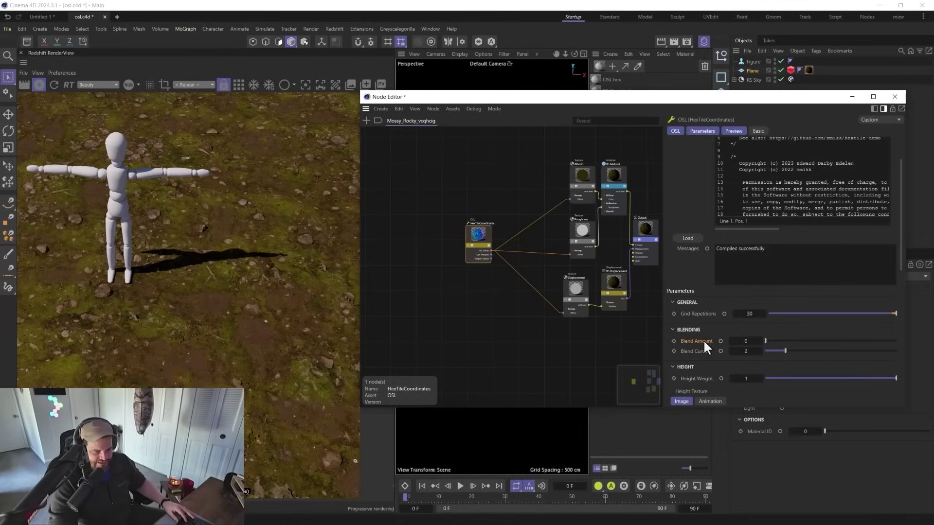
pyautogui.click(52, 84)
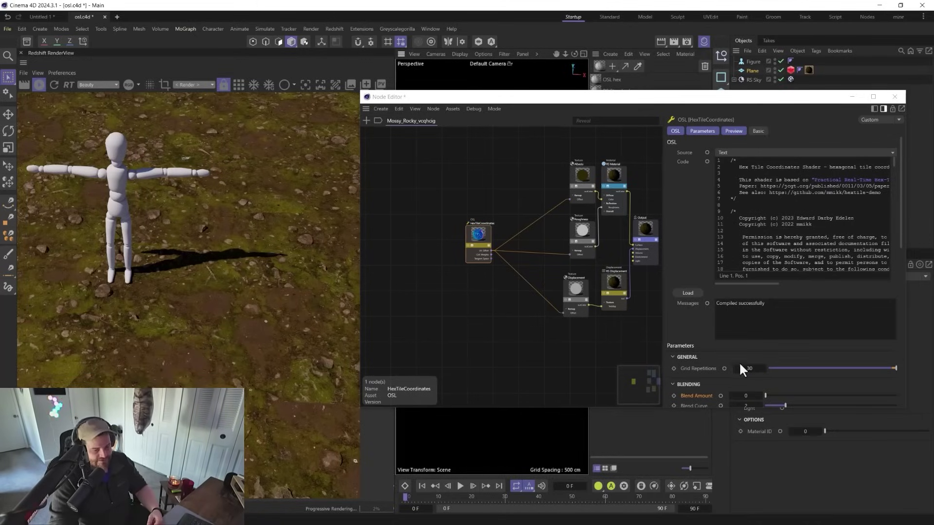
# Step: Copy the rock_mossy_vcqhcig_4K_Displacement.jpg path into HexTileCoordinates' Height Texture Path and re-render
pyautogui.click(575, 293)
pyautogui.tripleClick(750, 283)
pyautogui.hotkey('ctrl', 'c')
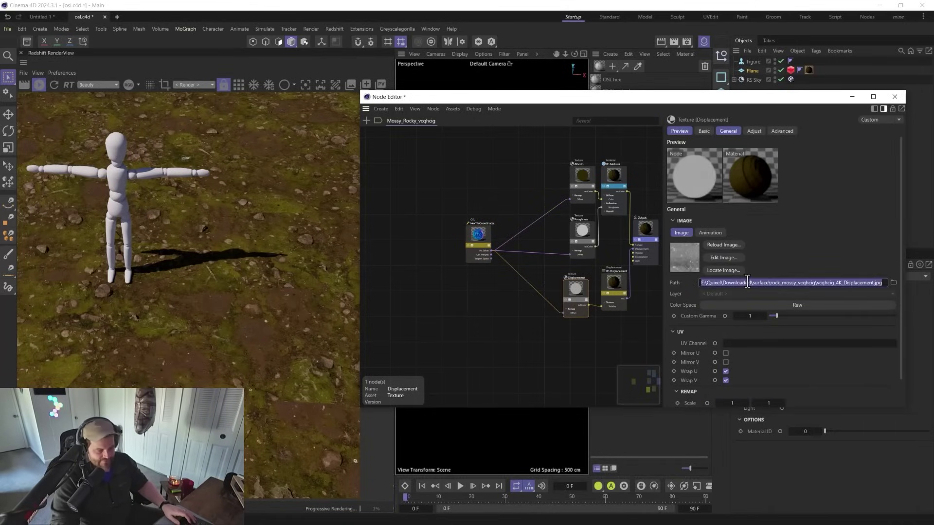
pyautogui.click(480, 235)
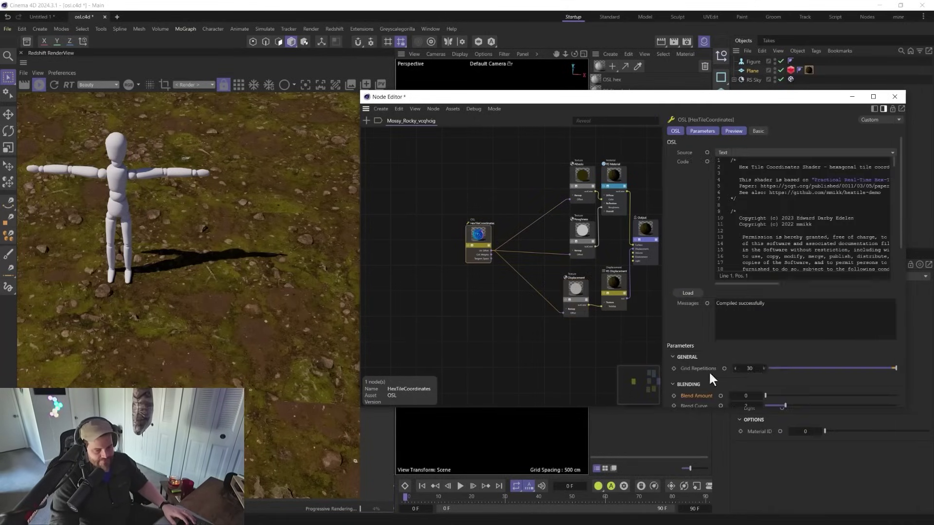
pyautogui.scroll(-3, 707, 370)
pyautogui.click(730, 397)
pyautogui.hotkey('ctrl', 'v')
pyautogui.press('Return')
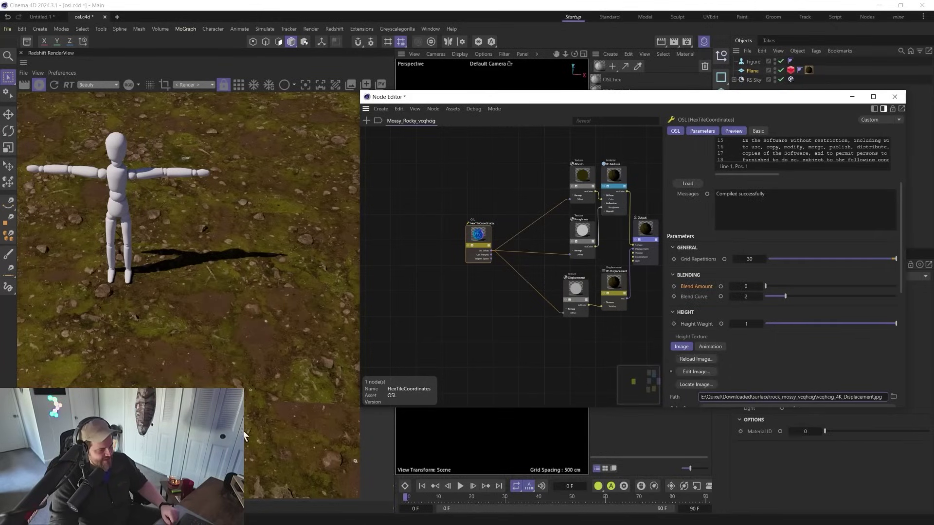
pyautogui.click(54, 86)
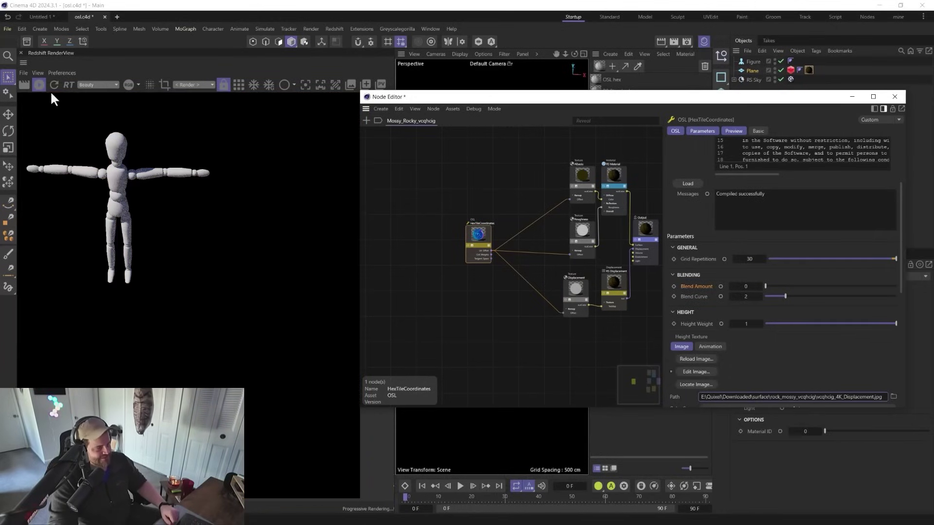
pyautogui.click(52, 89)
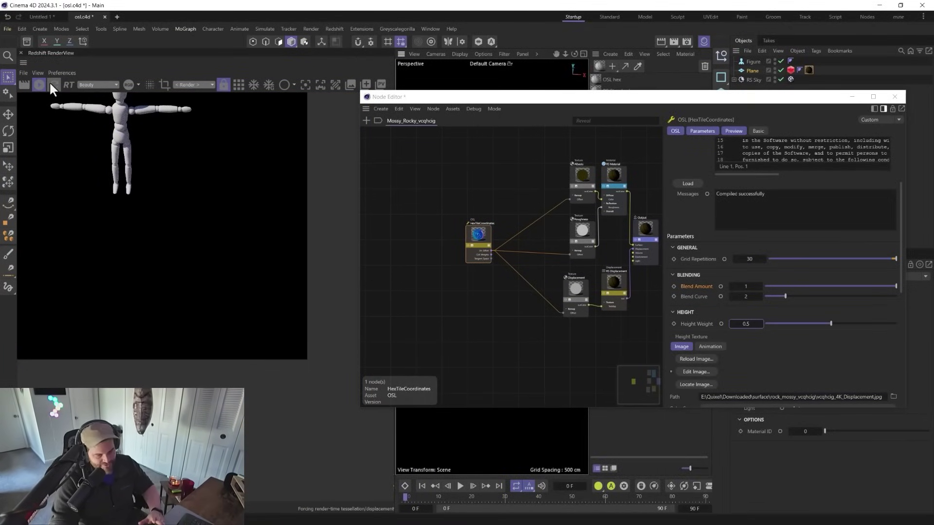
# Step: Set Blend Amount to 0.01 and Height Weight to 1, then re-render the ground
pyautogui.hotkey('ctrl', 'z')
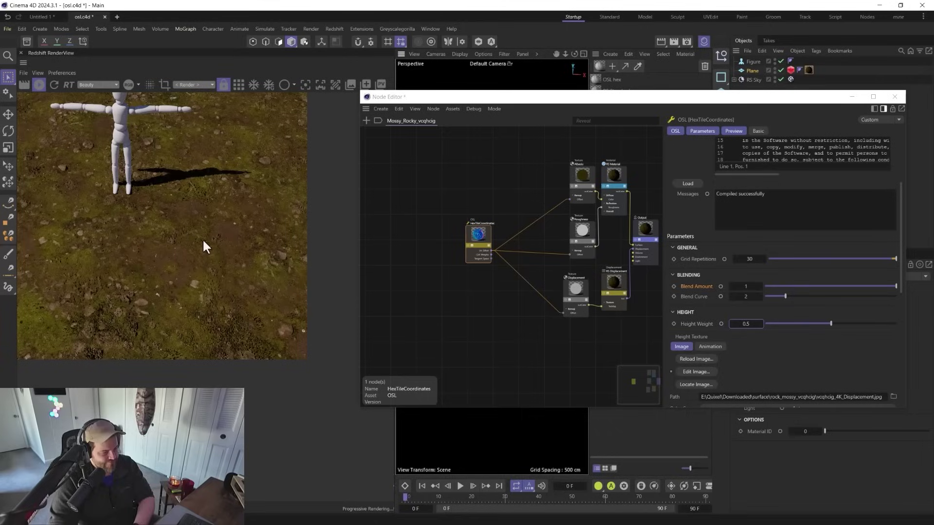
pyautogui.doubleClick(747, 287)
pyautogui.write('0.01')
pyautogui.press('Return')
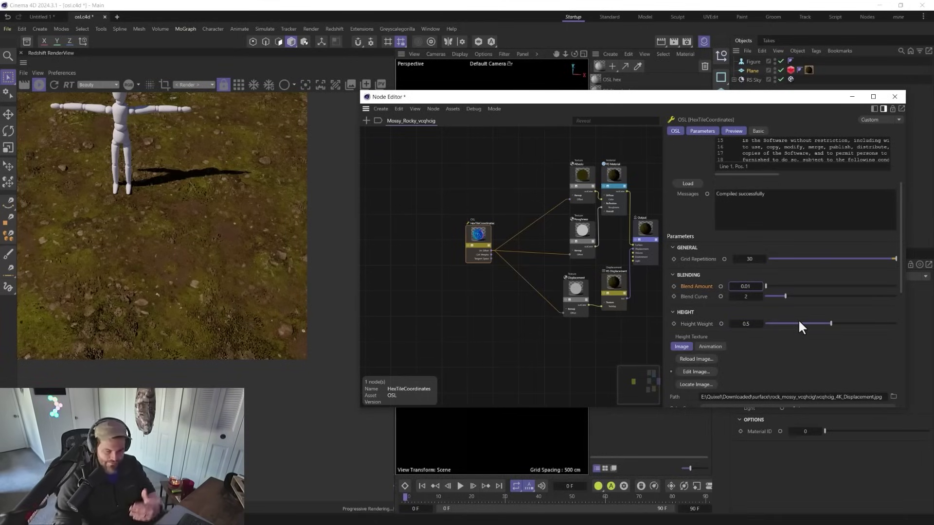
pyautogui.moveTo(752, 325); pyautogui.dragTo(778, 325)
pyautogui.click(54, 84)
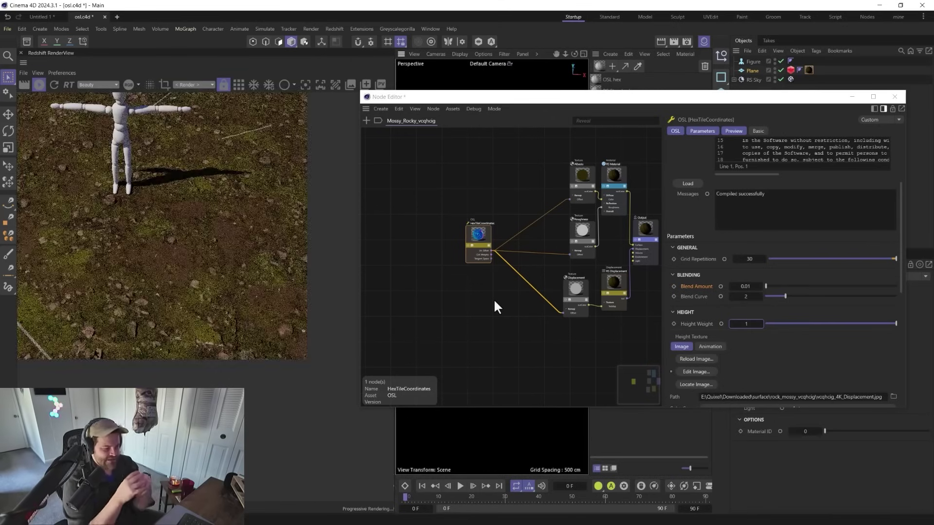
pyautogui.click(51, 85)
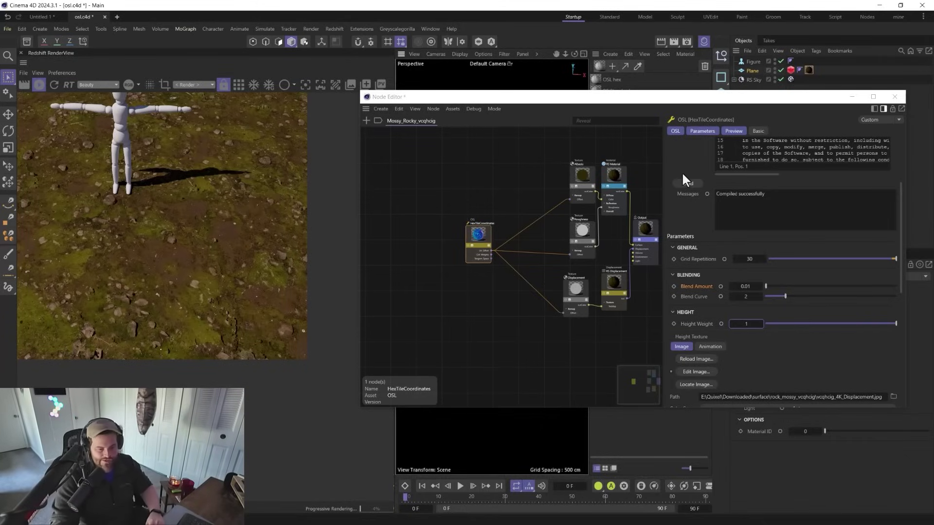
# Step: Set the plane's Redshift Object tag Maximum Displacement and Displacement Scale to 50, then re-render
pyautogui.click(894, 97)
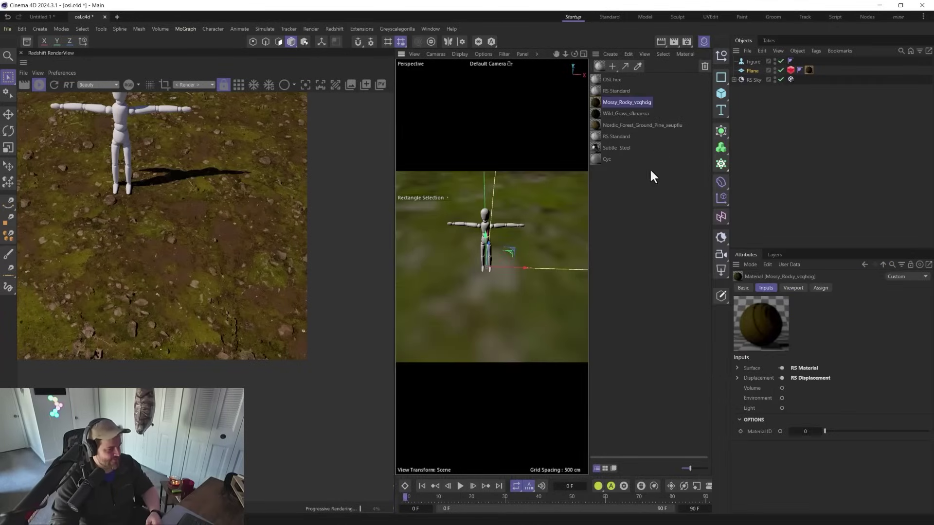
pyautogui.scroll(5, 518, 257)
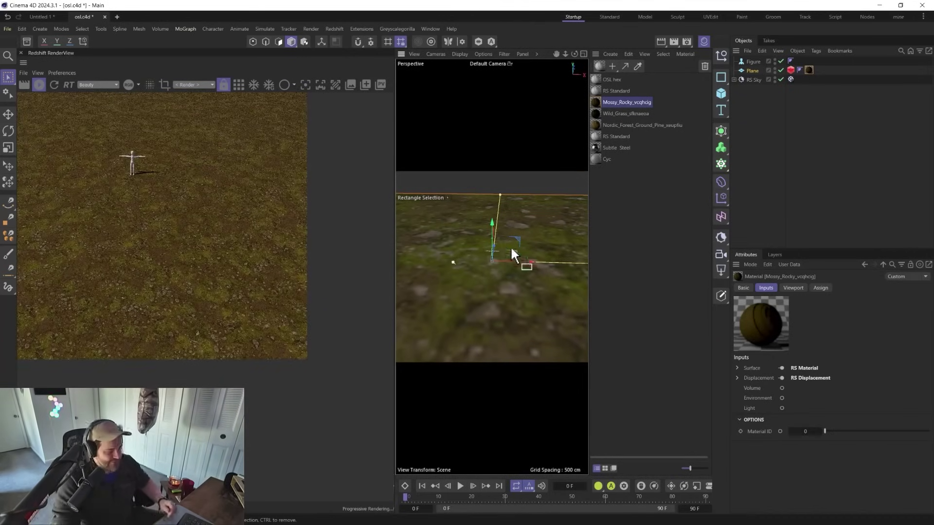
pyautogui.click(791, 70)
pyautogui.doubleClick(829, 463)
pyautogui.write('50')
pyautogui.press('Tab')
pyautogui.write('50')
pyautogui.press('Return')
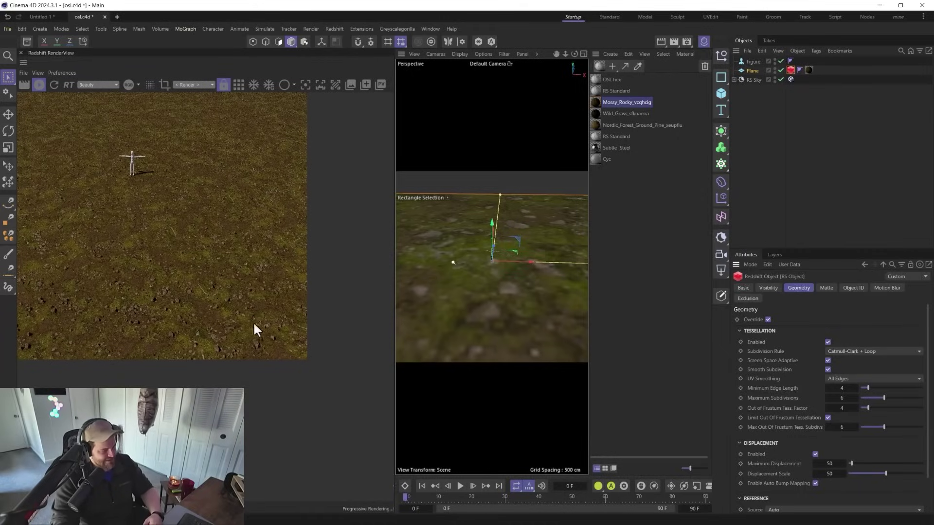
pyautogui.click(54, 85)
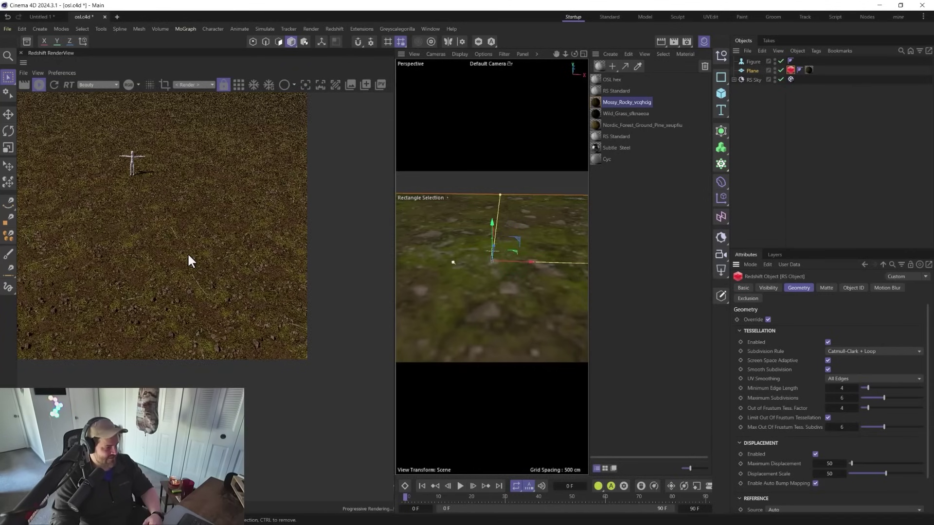
pyautogui.click(54, 86)
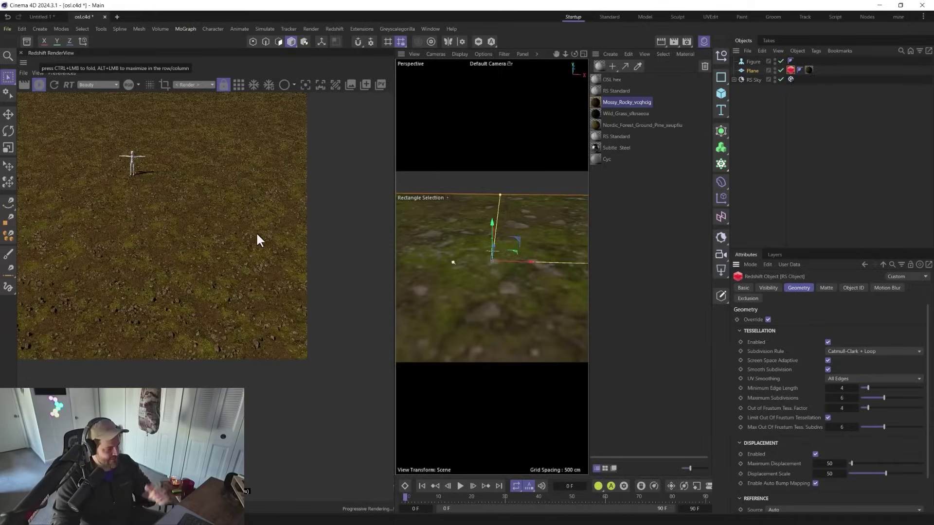
# Step: Set the RS Sky Sun Expression time to 19:04 for low evening light
pyautogui.click(791, 79)
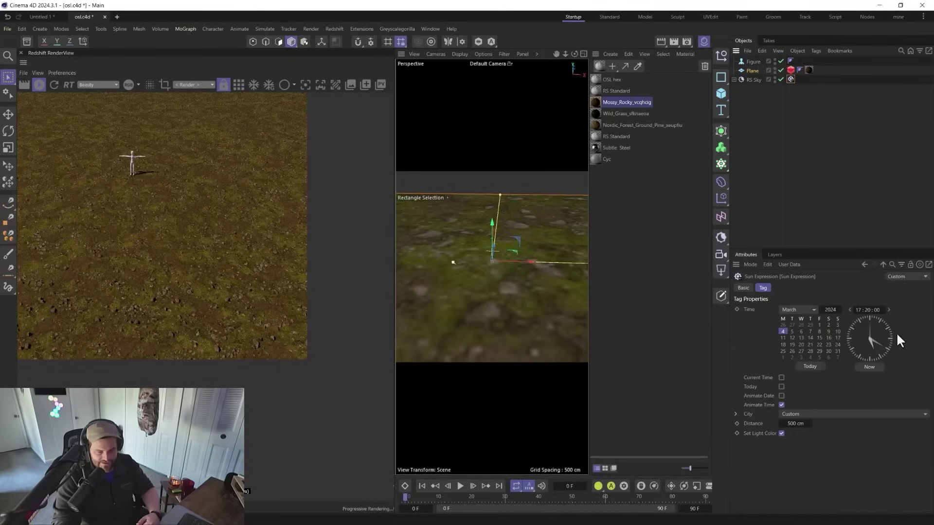
pyautogui.moveTo(868, 310); pyautogui.dragTo(849, 321)
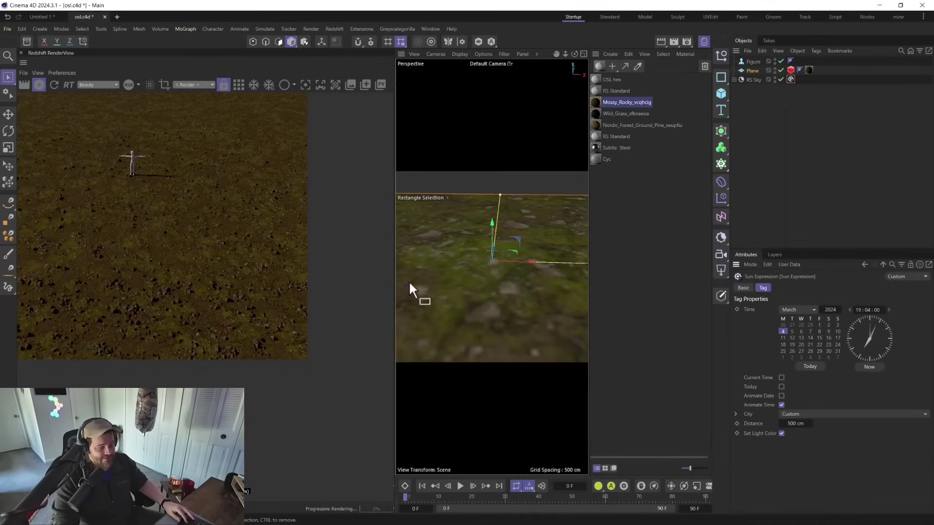
pyautogui.scroll(2, 147, 232)
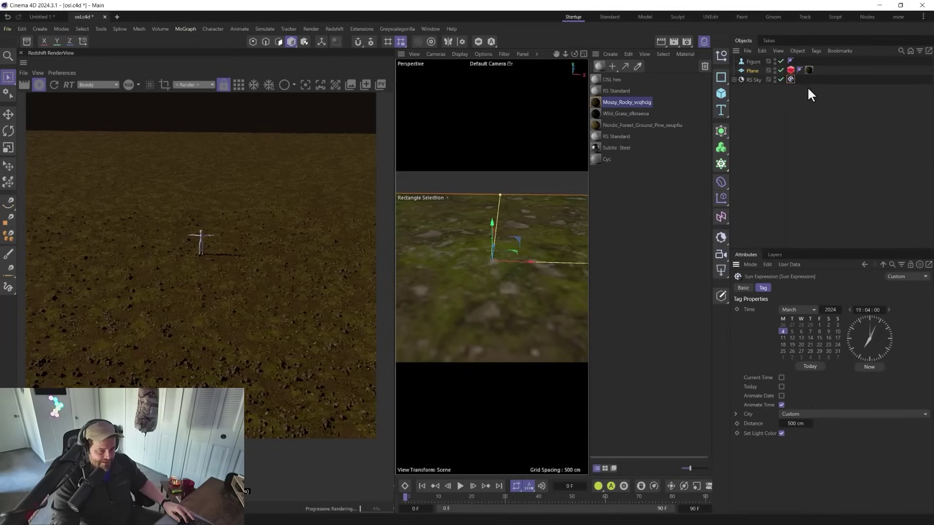
# Step: Add an RS Camera; on the Plane's RS Object tag, disable Screen Space Adaptive and set Max Out Of Frustum subdivisions to 16
pyautogui.click(790, 70)
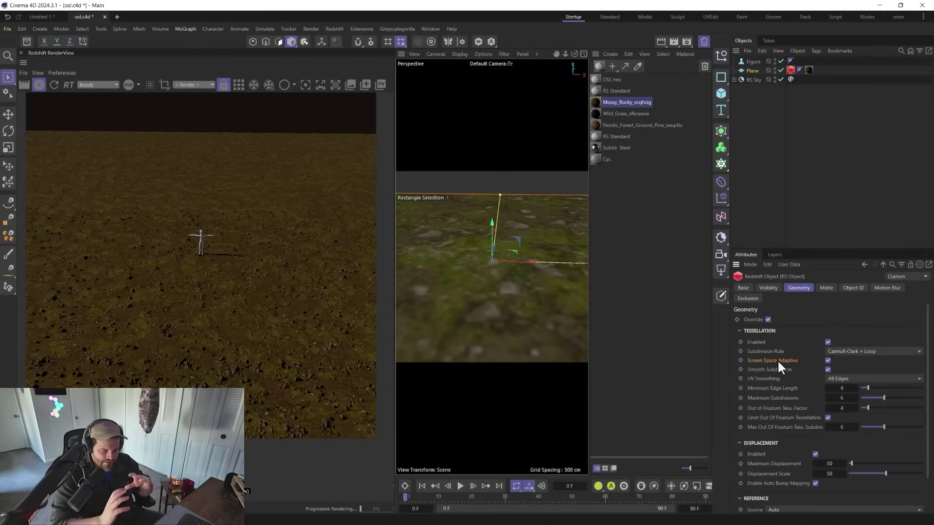
pyautogui.click(722, 197)
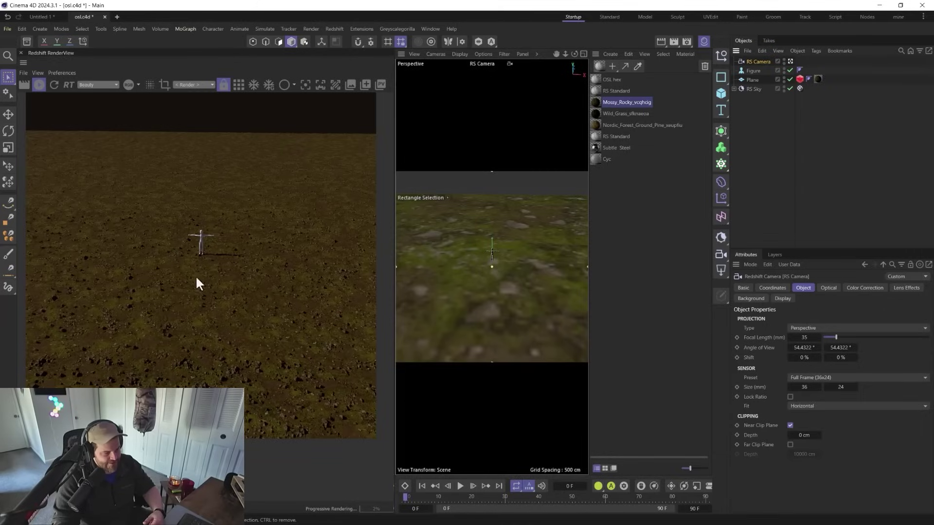
pyautogui.click(799, 78)
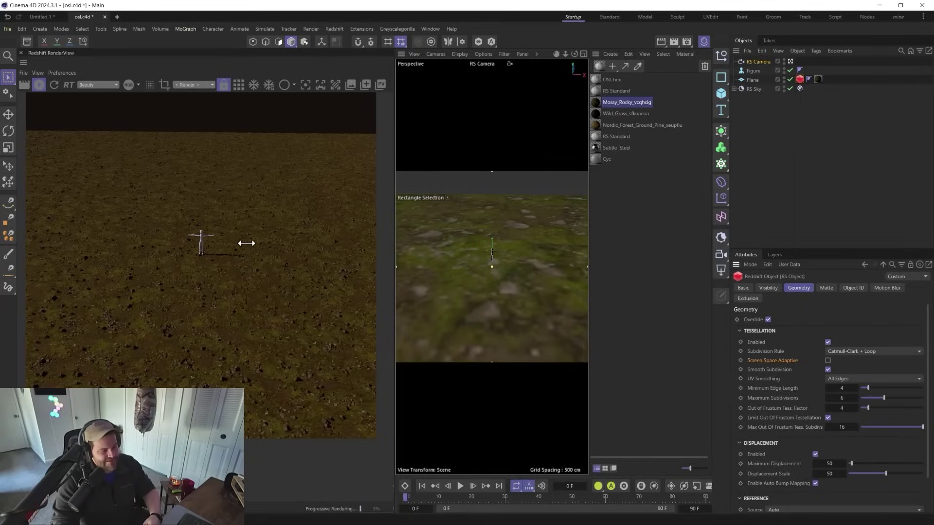
# Step: Zoom in near the mannequin's feet, toggle Screen Space Adaptive to compare, then zoom back out and pan
pyautogui.scroll(-8, 477, 277)
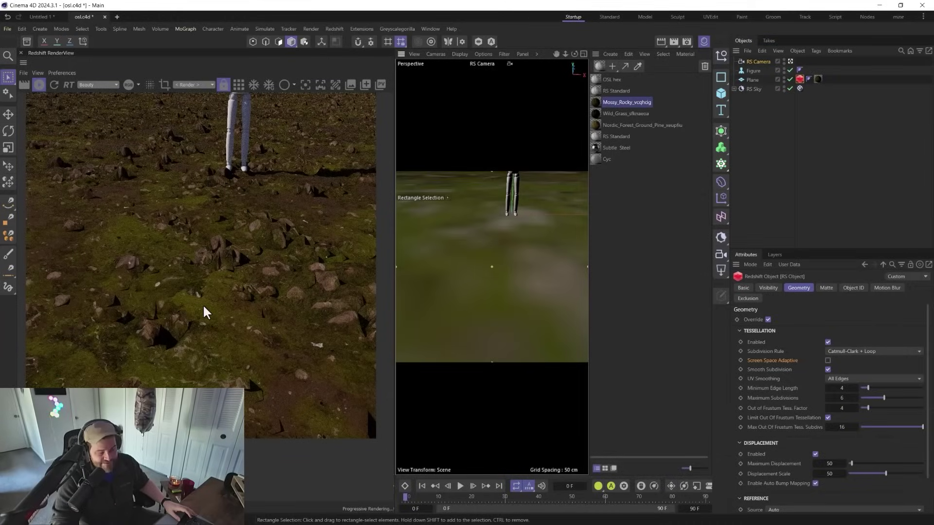
pyautogui.click(828, 361)
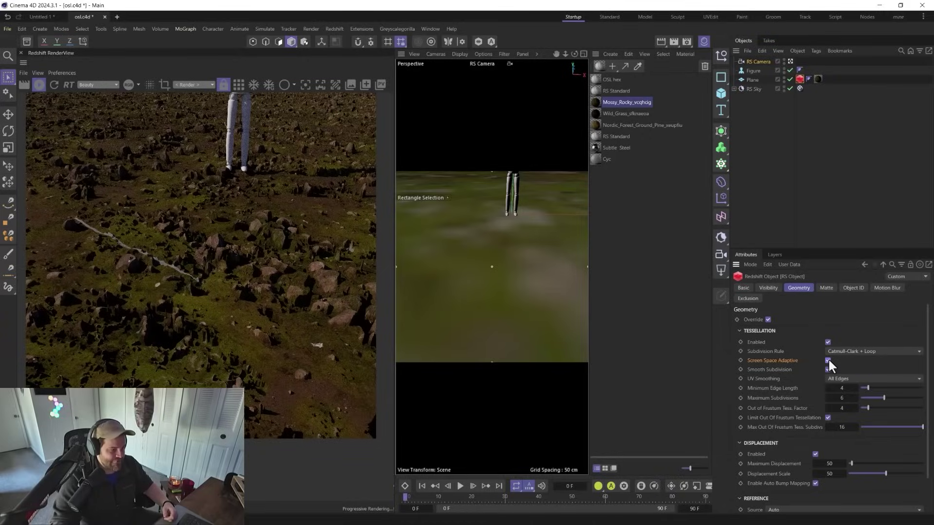
pyautogui.scroll(-5, 530, 234)
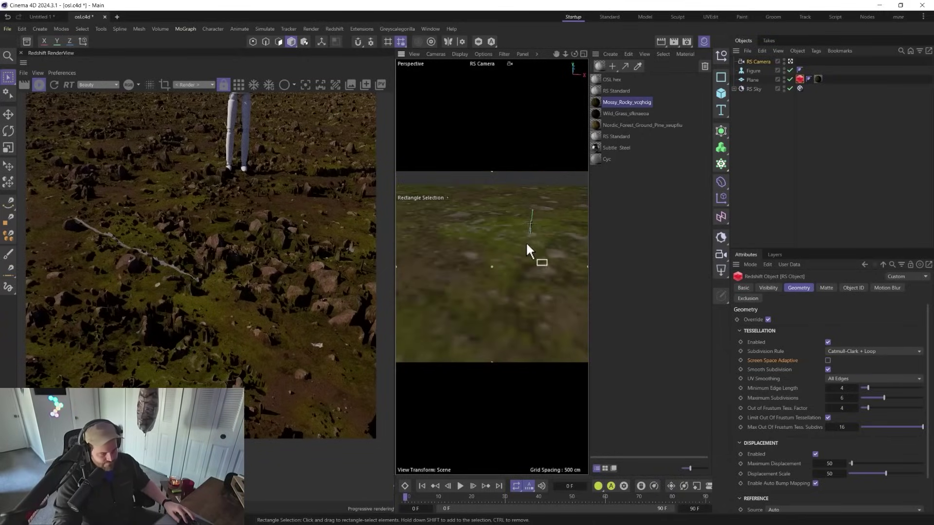
pyautogui.keyDown('alt'); pyautogui.moveTo(525, 260); pyautogui.dragTo(462, 279, button='middle'); pyautogui.keyUp('alt')
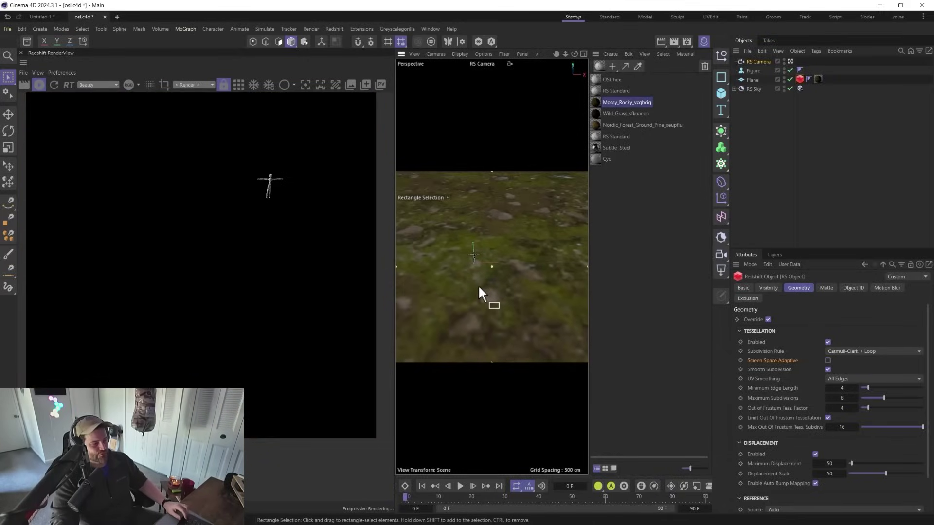
# Step: Refresh the Redshift RenderView and pan the camera to look down over the wide ground plane
pyautogui.scroll(-2, 478, 284)
pyautogui.click(52, 84)
pyautogui.keyDown('alt'); pyautogui.moveTo(479, 269); pyautogui.dragTo(490, 236, button='middle'); pyautogui.keyUp('alt')
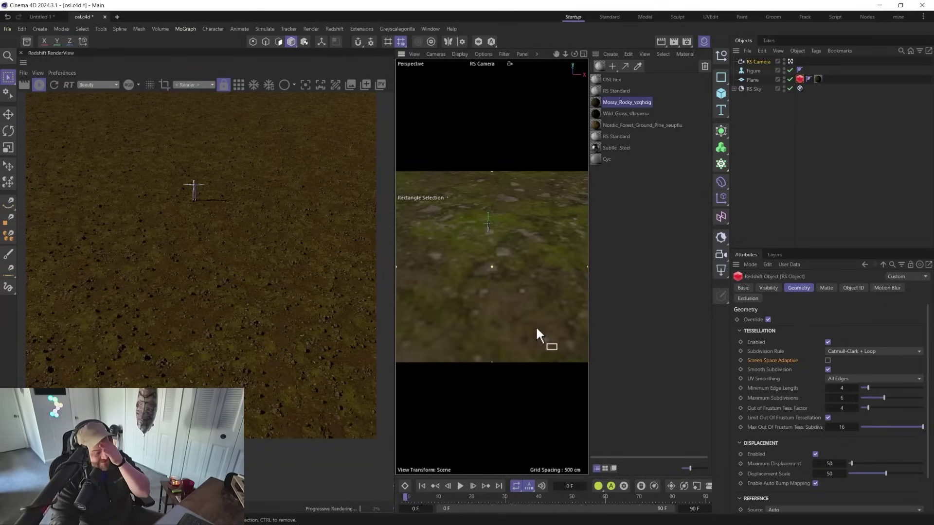
# Step: Open Mossy_Rocky_vcqhcig's node graph and read the HexTileCoordinates OSL copyright and Hex-Tiling paper reference lines
pyautogui.doubleClick(596, 101)
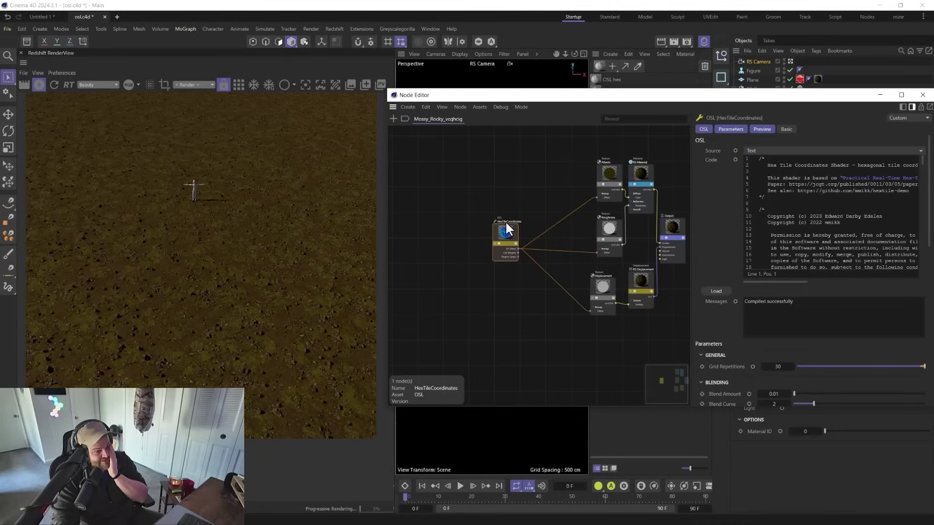
pyautogui.moveTo(842, 223); pyautogui.dragTo(822, 219)
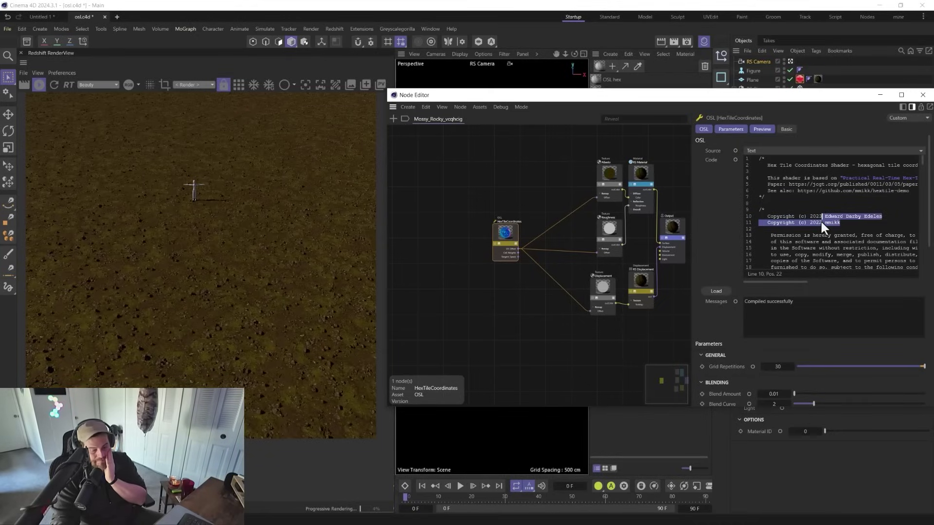
pyautogui.click(840, 223)
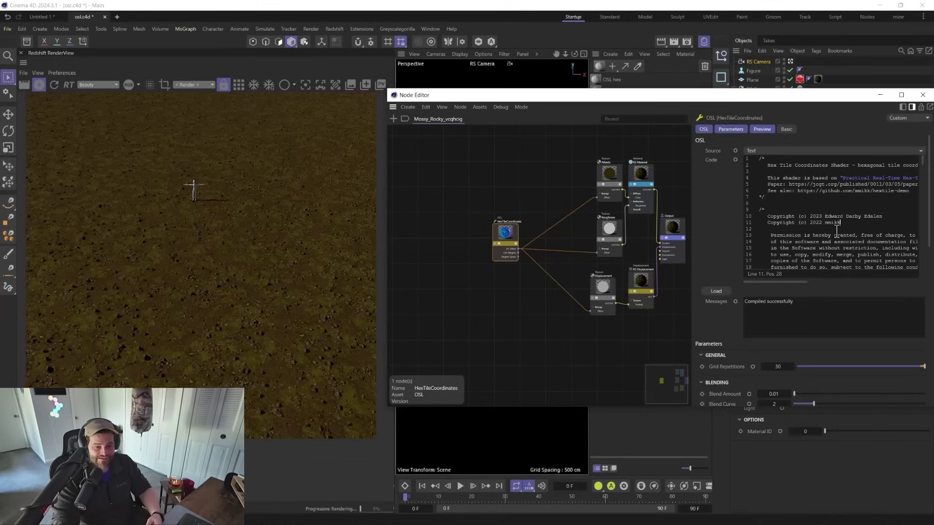
pyautogui.moveTo(854, 185)
pyautogui.mouseDown()
pyautogui.moveTo(915, 187)
pyautogui.moveTo(875, 192)
pyautogui.moveTo(914, 178)
pyautogui.moveTo(849, 185)
pyautogui.mouseUp()
pyautogui.click(868, 190)
pyautogui.click(896, 185)
pyautogui.click(847, 184)
pyautogui.moveTo(817, 278); pyautogui.dragTo(736, 275)
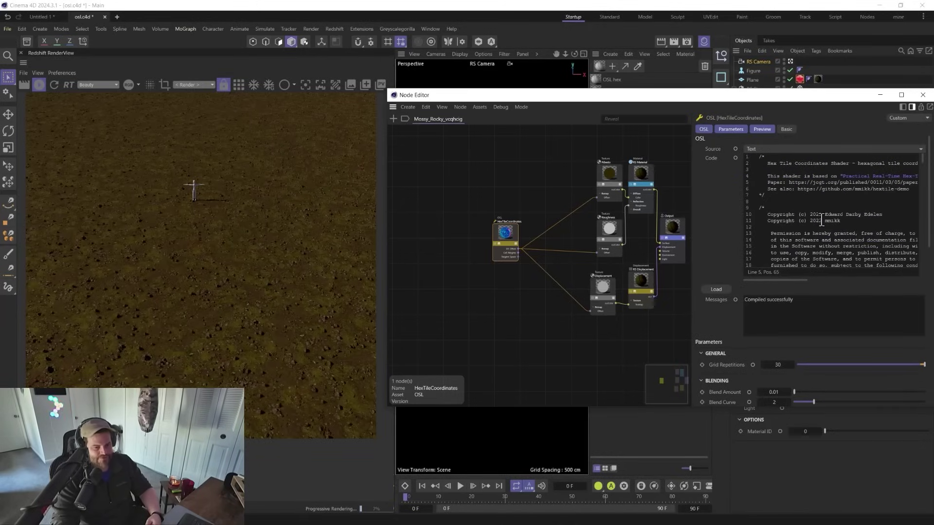